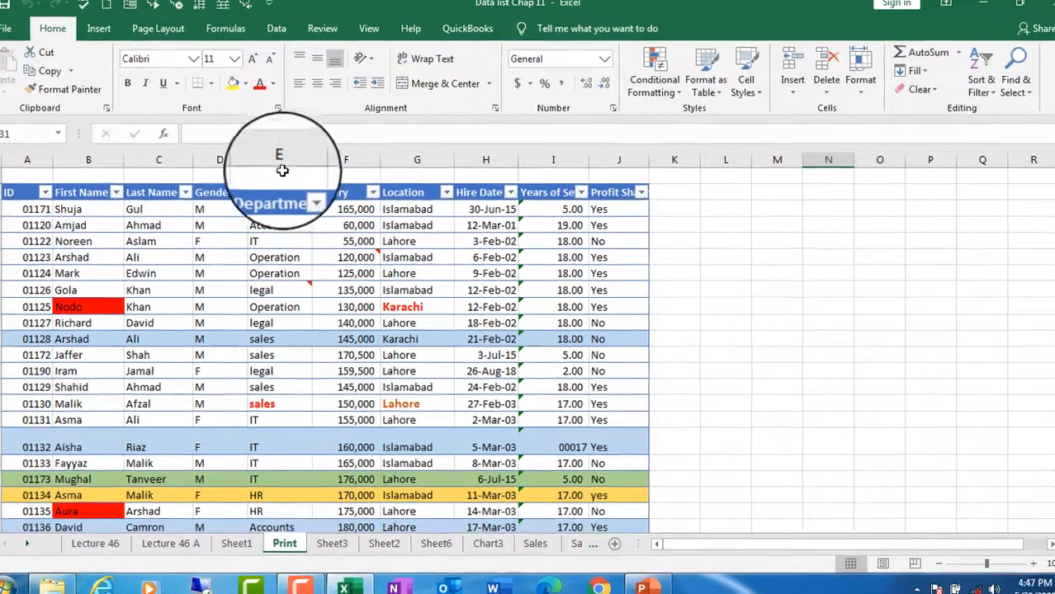
Step: Widen the Department column so its full header text fits
{"action": "left_click", "coordinate": [290, 164]}
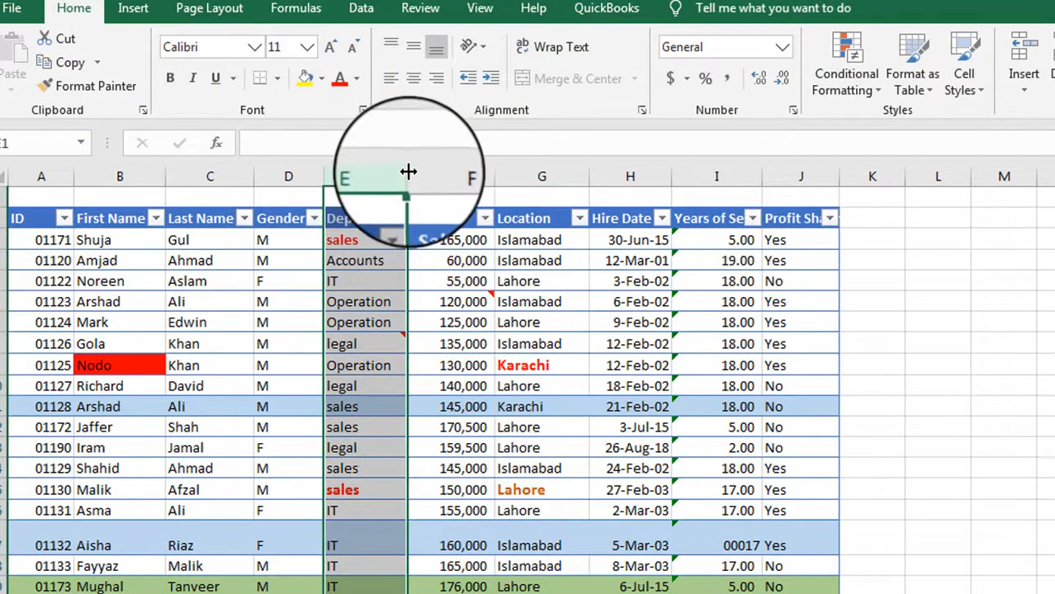
{"action": "left_click_drag", "start_coordinate": [411, 174], "coordinate": [434, 175]}
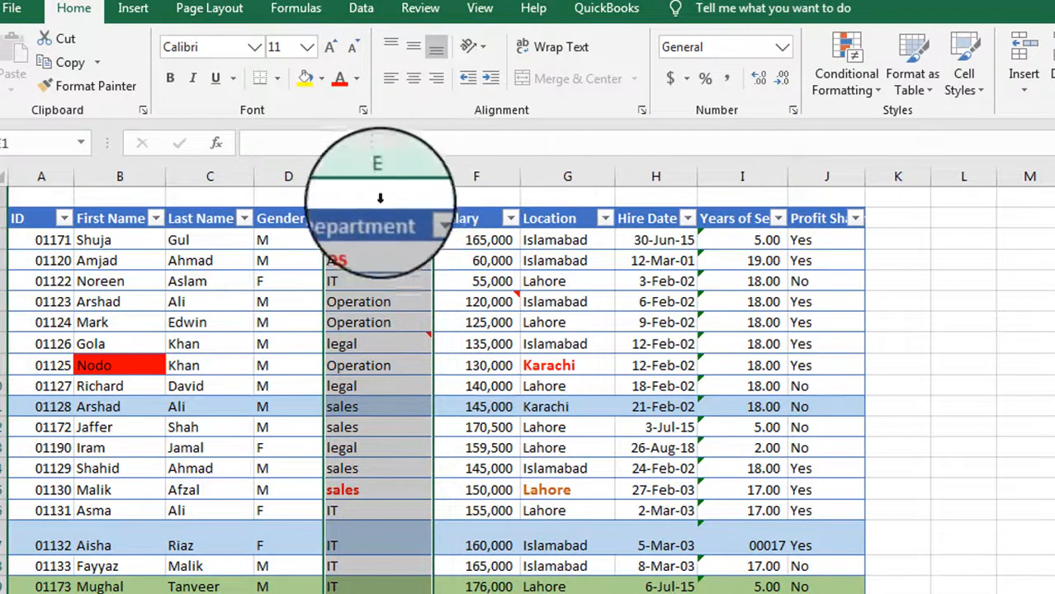
{"action": "left_click", "coordinate": [373, 276]}
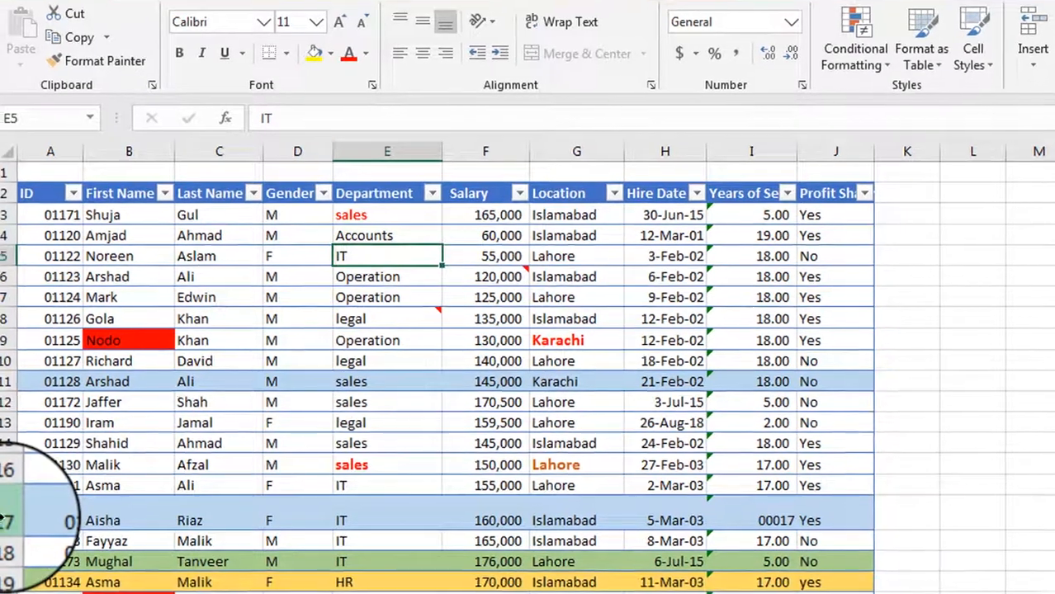
{"action": "left_click", "coordinate": [1, 545]}
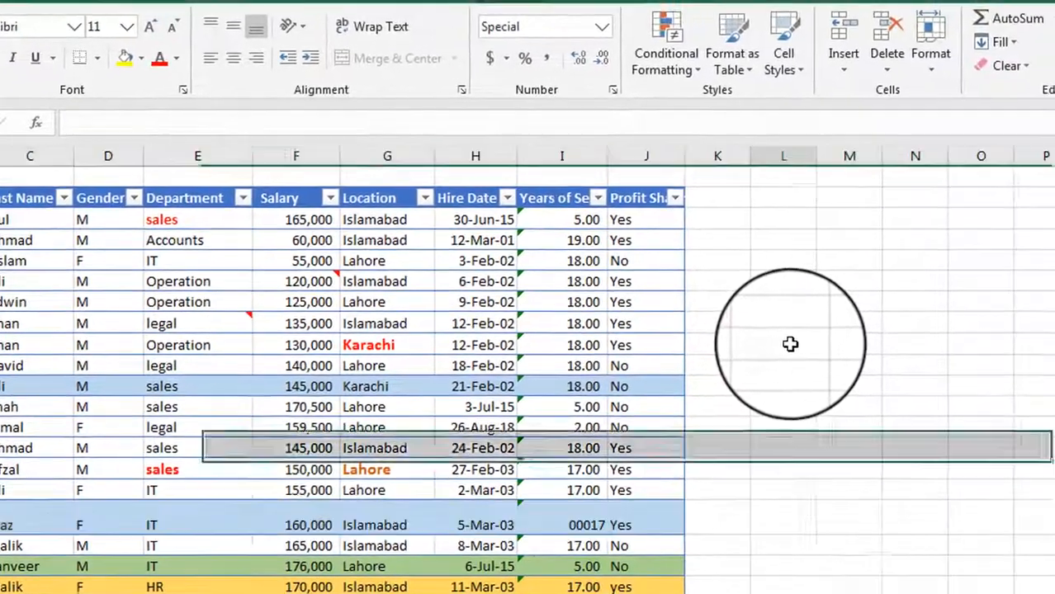
{"action": "left_click", "coordinate": [790, 344]}
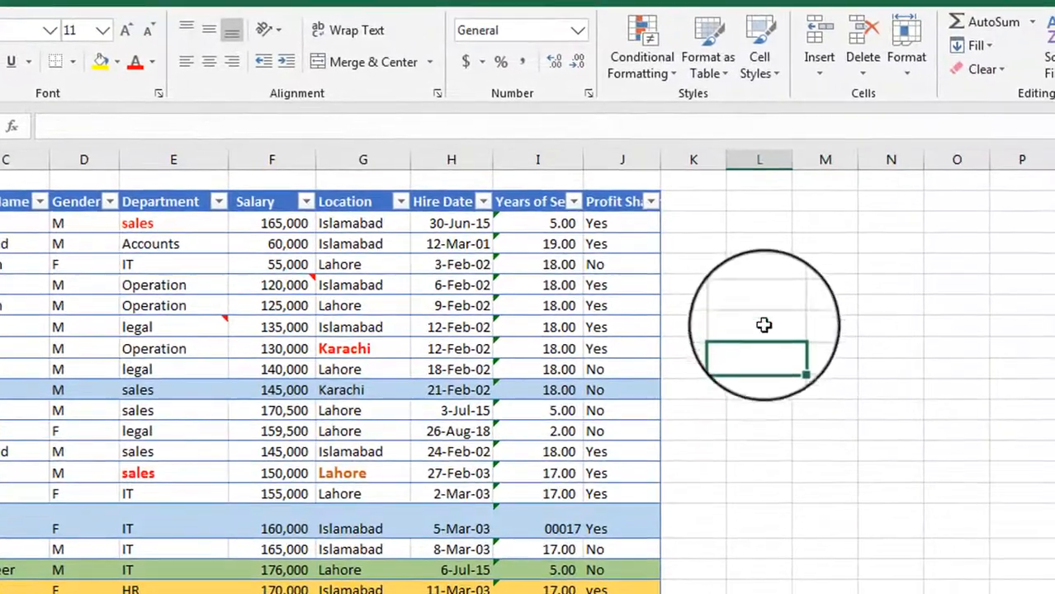
{"action": "left_click", "coordinate": [773, 287]}
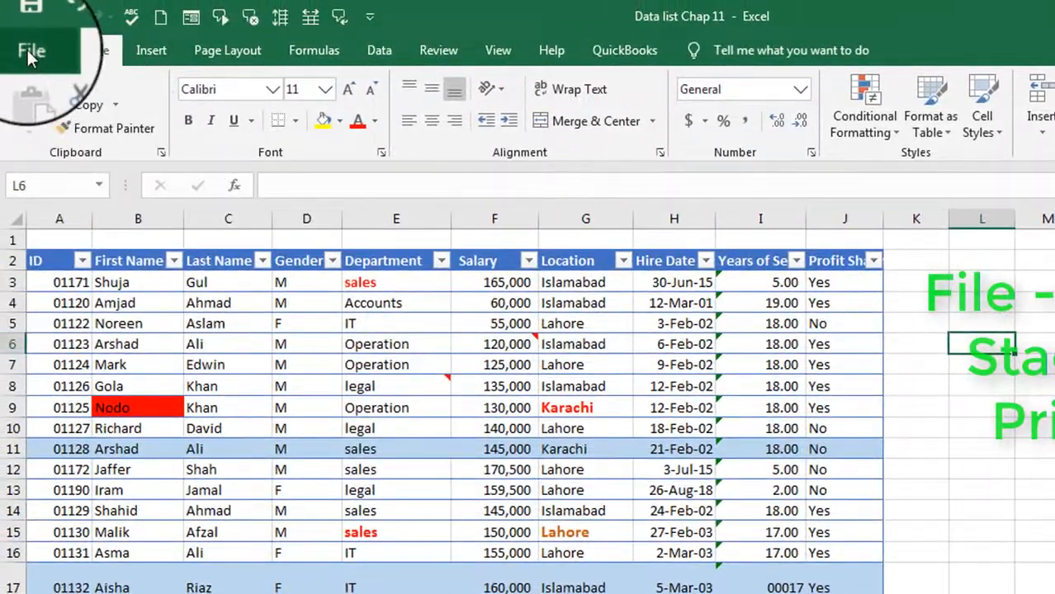
Step: Check the print preview of the employee list and return to the worksheet
{"action": "left_click", "coordinate": [27, 50]}
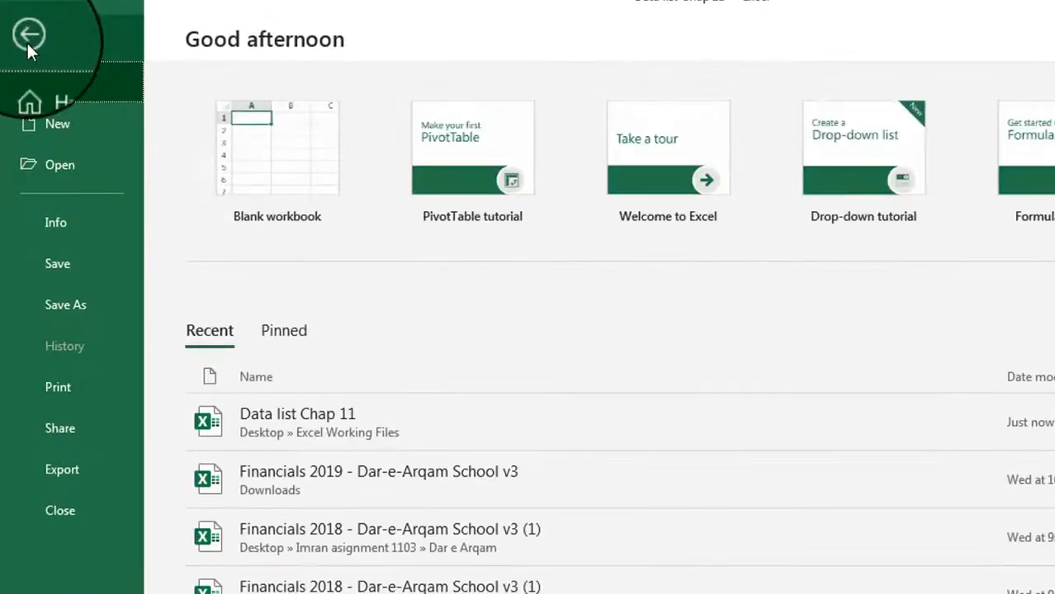
{"action": "left_click", "coordinate": [58, 388]}
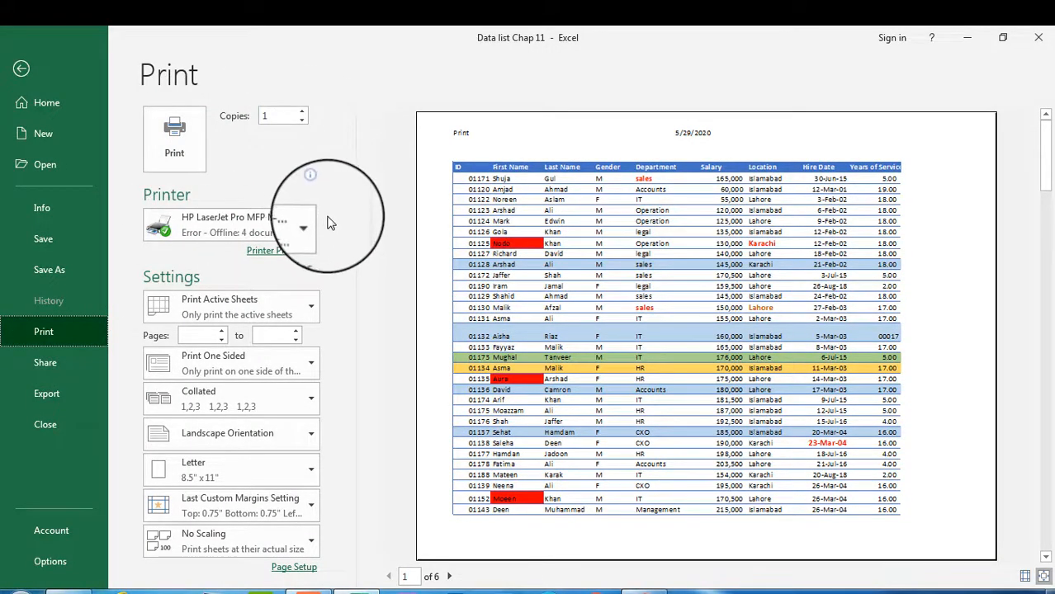
{"action": "left_click", "coordinate": [22, 71]}
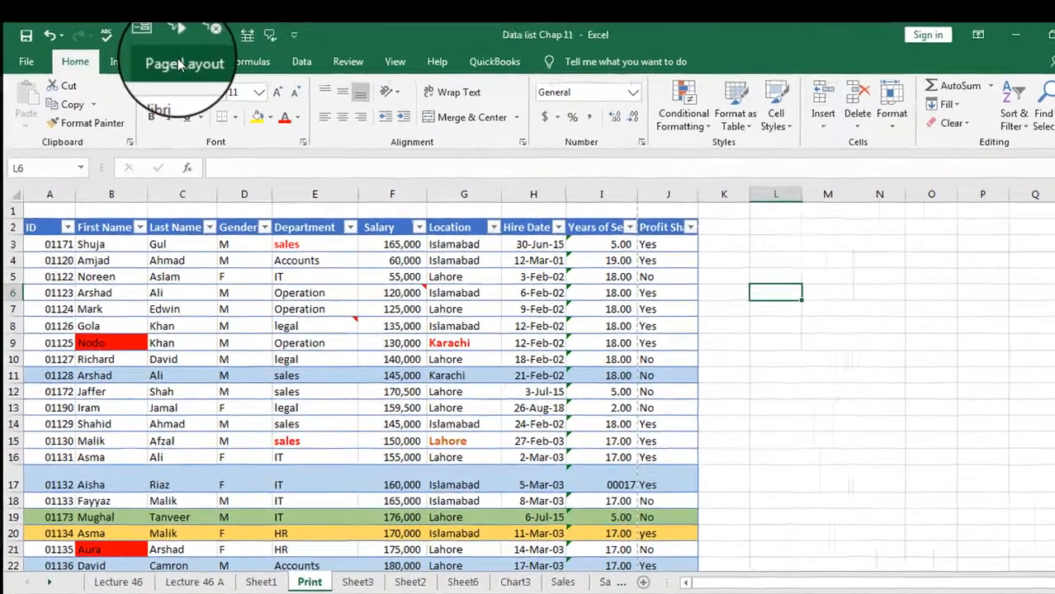
{"action": "left_click", "coordinate": [168, 65]}
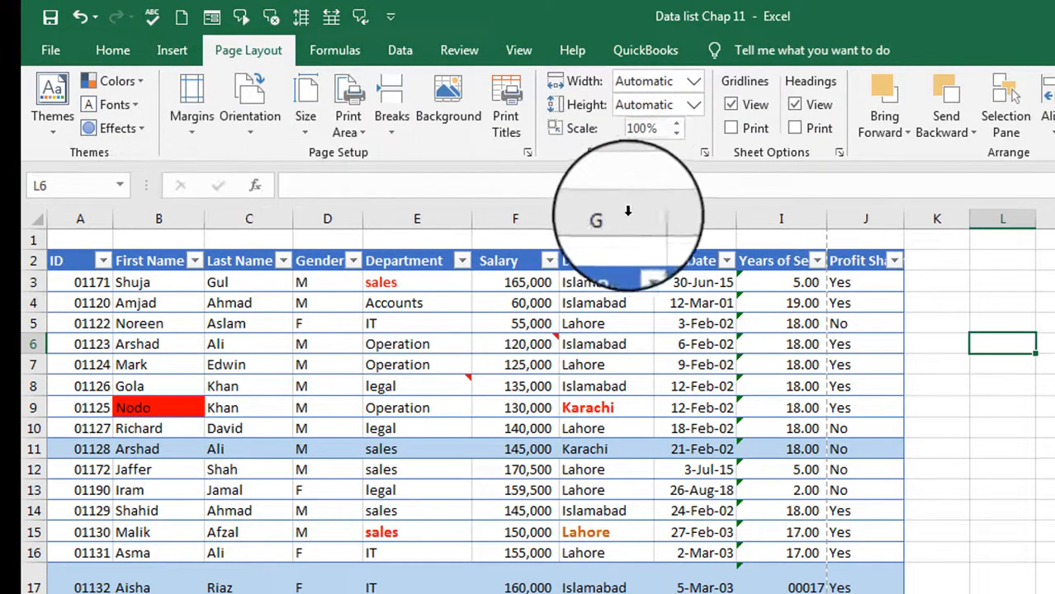
{"action": "left_click", "coordinate": [519, 51]}
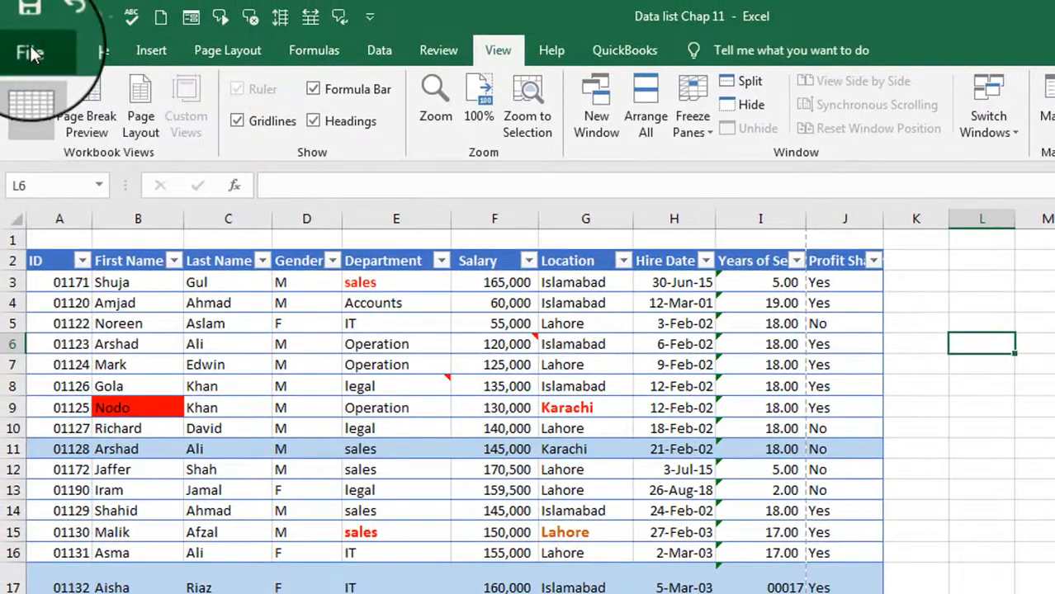
Step: Reopen the print preview of the employee list twice, going back to the worksheet each time
{"action": "left_click", "coordinate": [27, 48]}
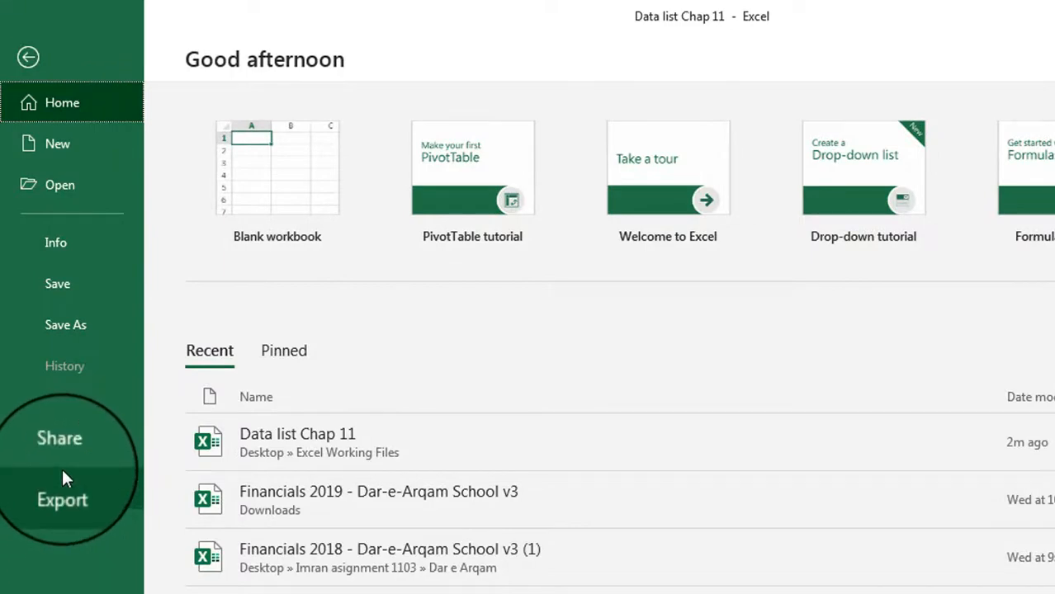
{"action": "left_click", "coordinate": [65, 408]}
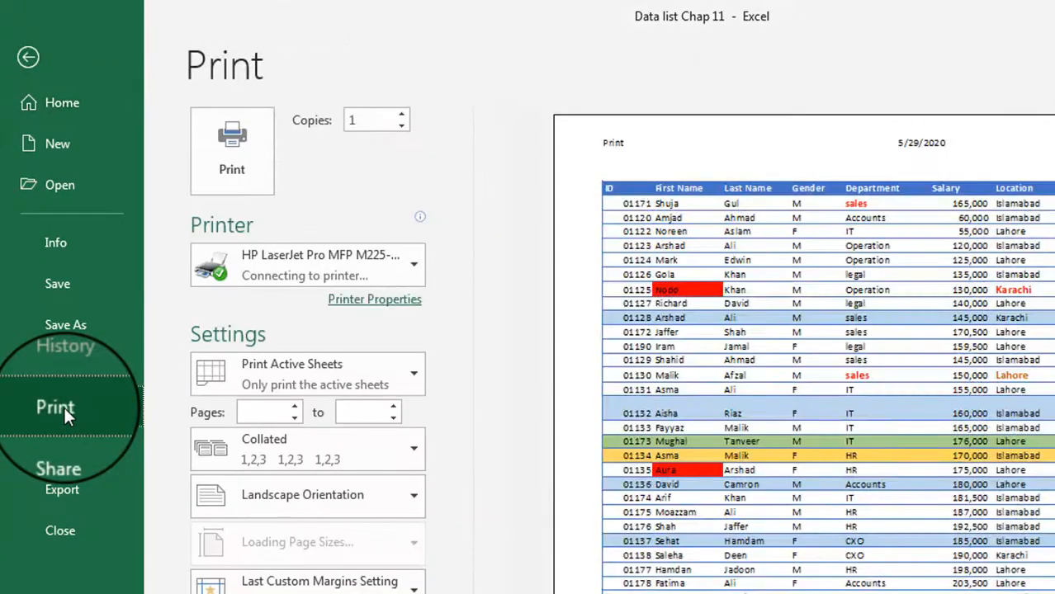
{"action": "left_click", "coordinate": [23, 60]}
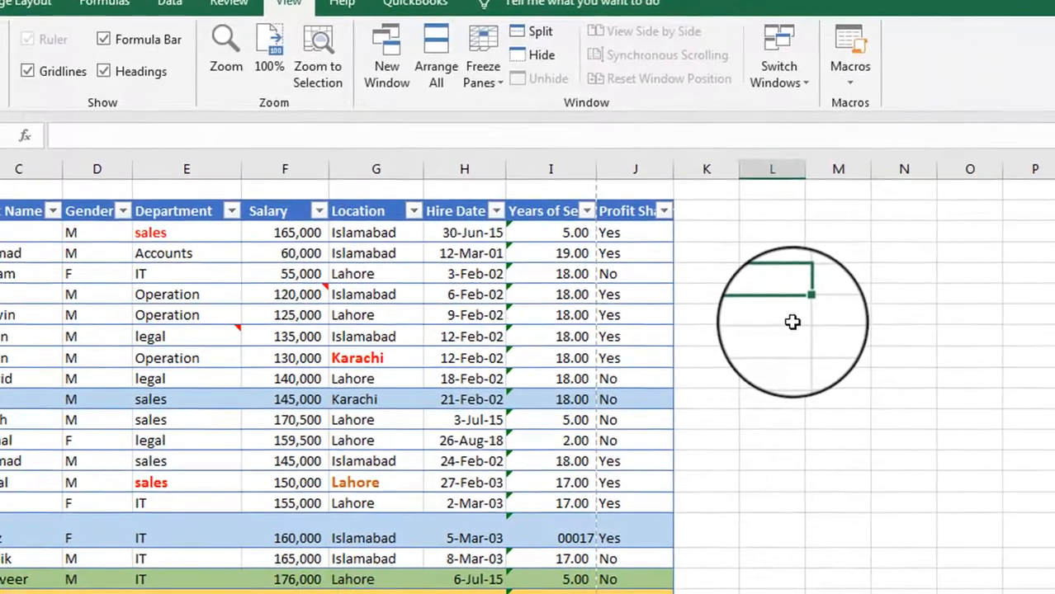
{"action": "key", "text": "ctrl+p"}
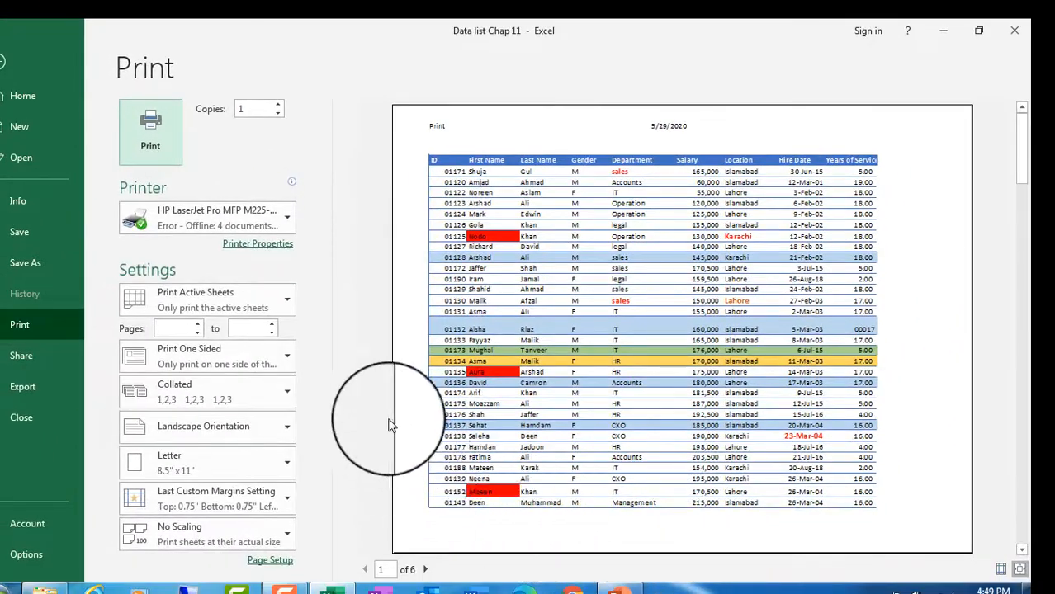
{"action": "left_click", "coordinate": [4, 60]}
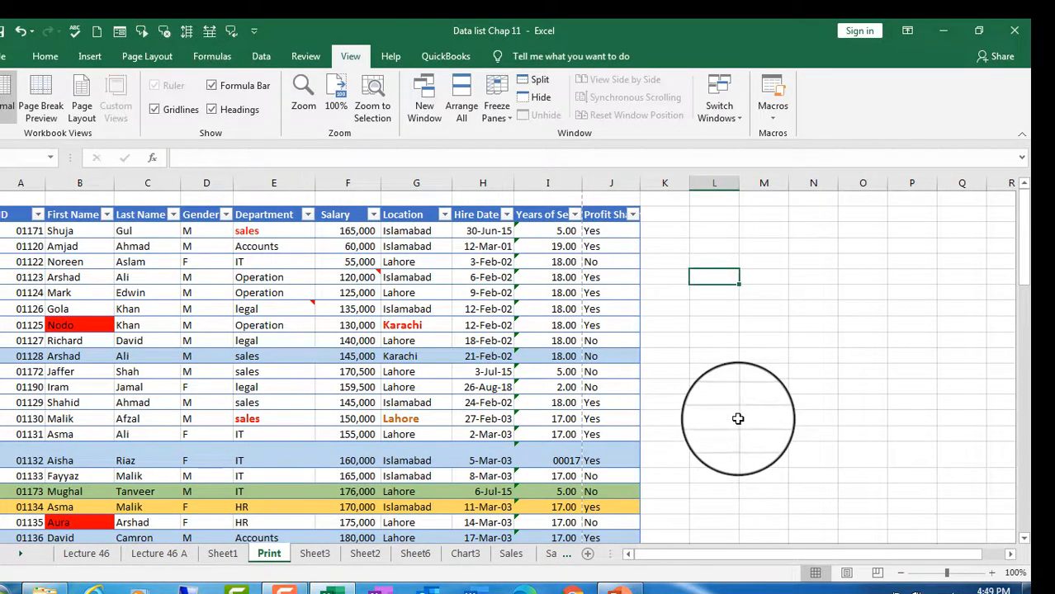
Step: Open the print settings, set the number of copies to 5 and choose ABS PDF Driver v400 as the printer
{"action": "key", "text": "ctrl+F2"}
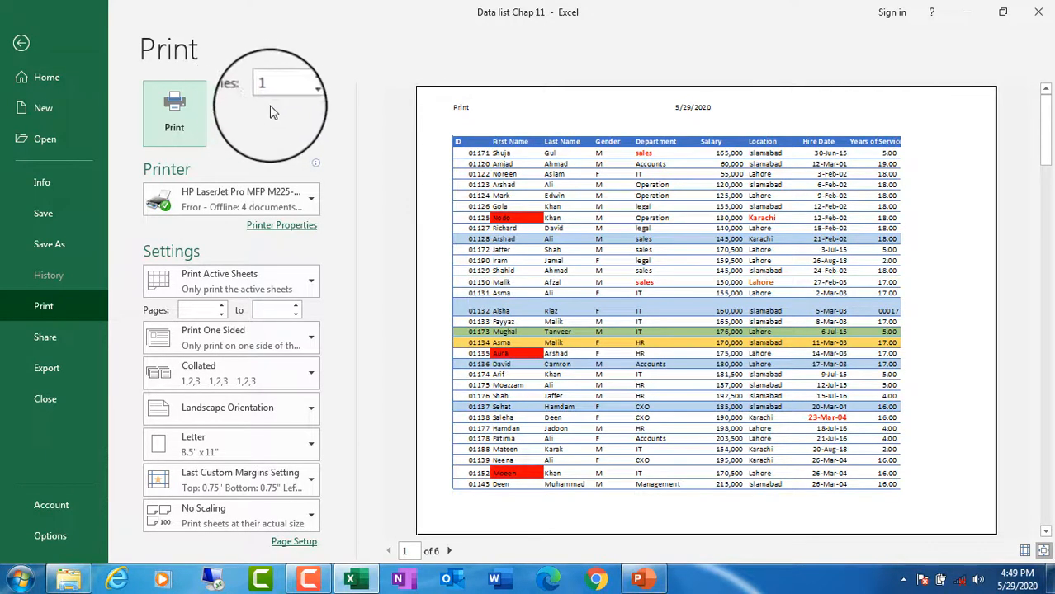
{"action": "left_click", "coordinate": [303, 90]}
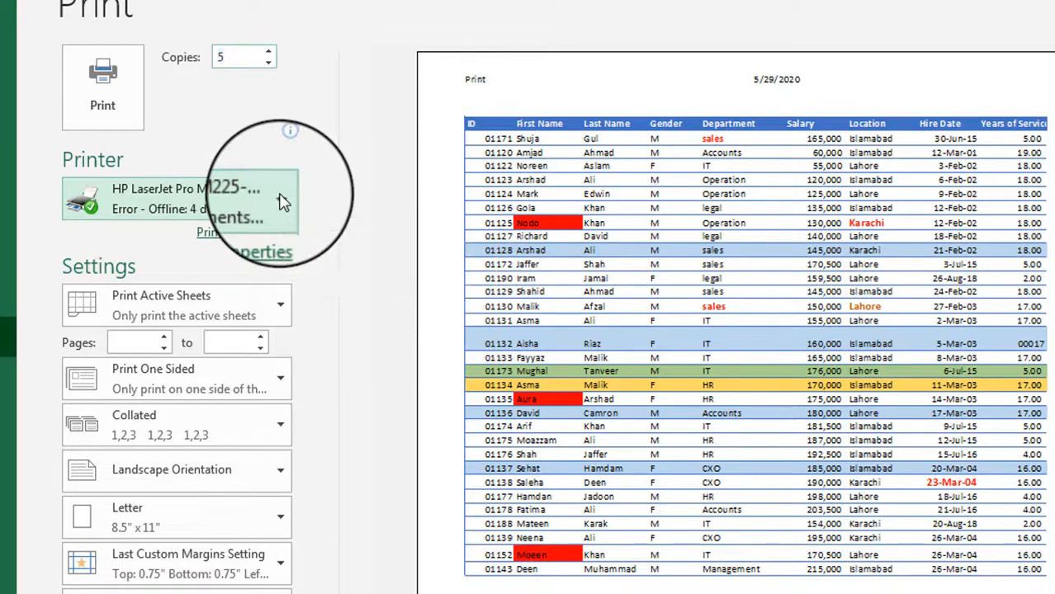
{"action": "left_click", "coordinate": [281, 202]}
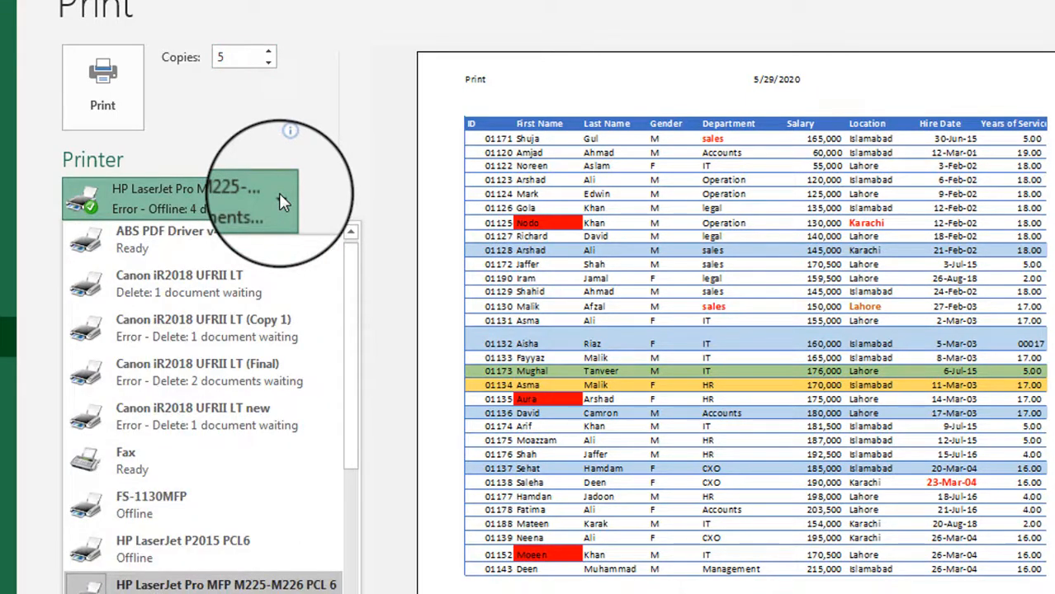
{"action": "left_click", "coordinate": [258, 240]}
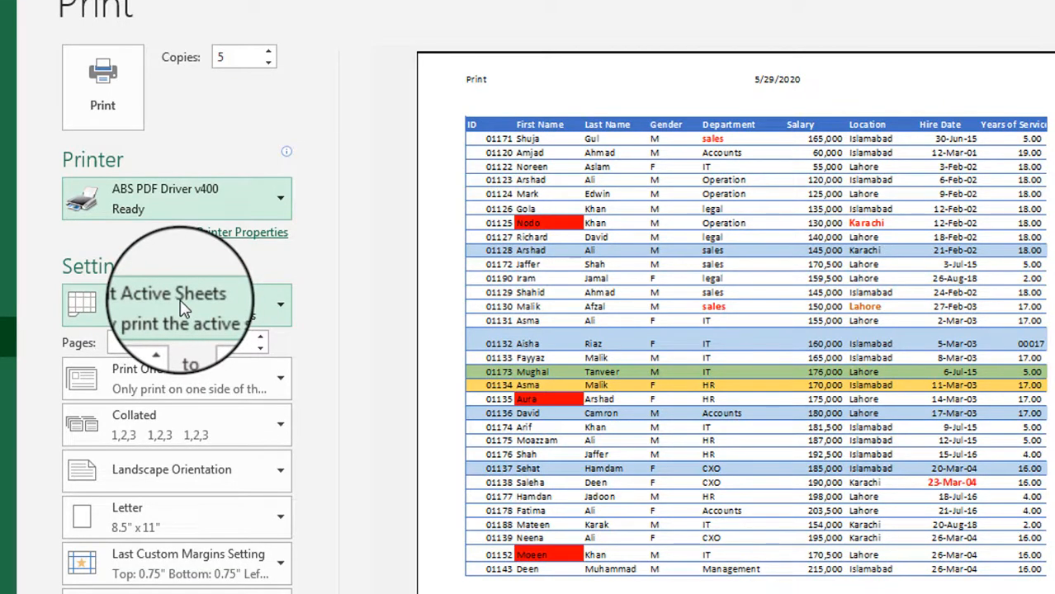
Step: Try the Print Entire Workbook and Print Selection scopes and return to Print Active Sheets
{"action": "left_click", "coordinate": [280, 305]}
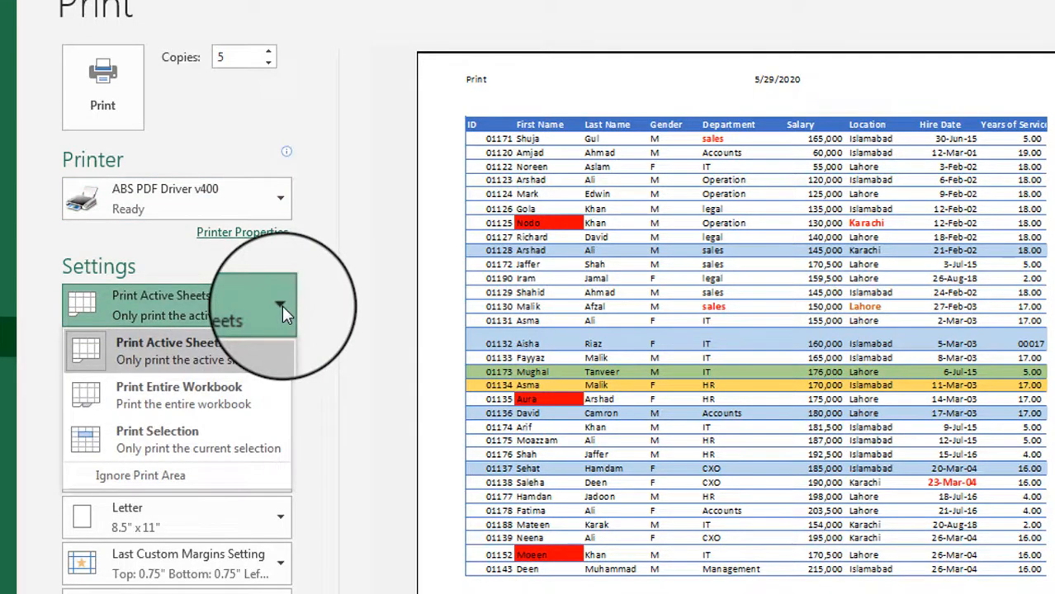
{"action": "left_click", "coordinate": [213, 392]}
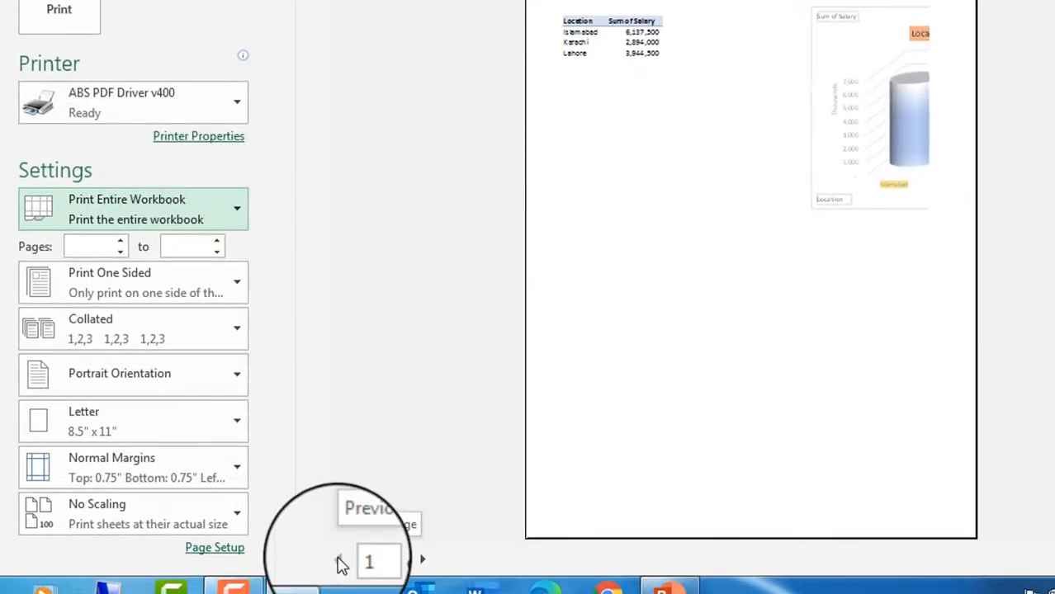
{"action": "left_click", "coordinate": [238, 213]}
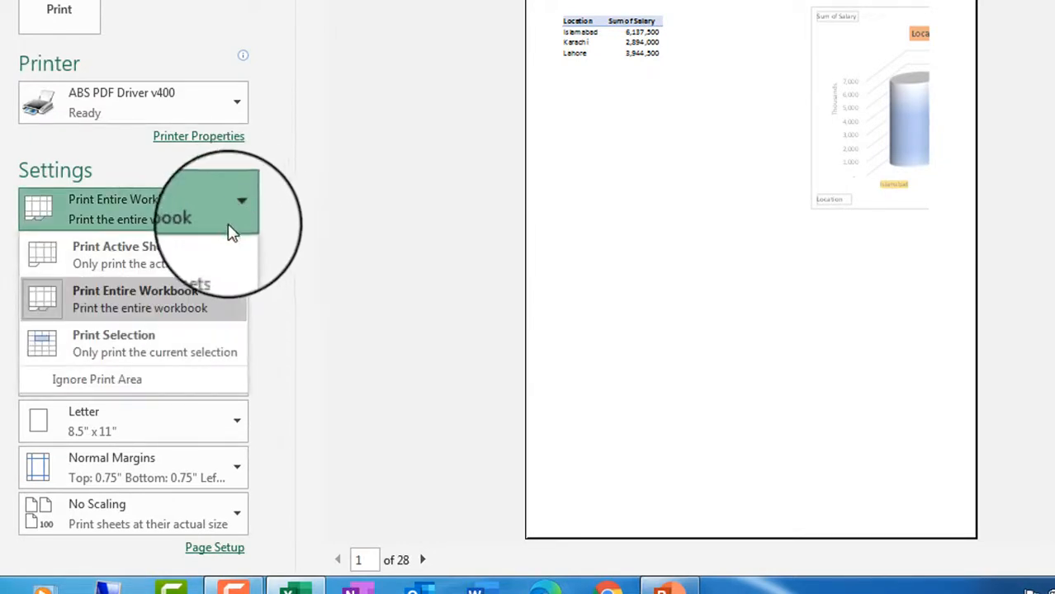
{"action": "left_click", "coordinate": [171, 344]}
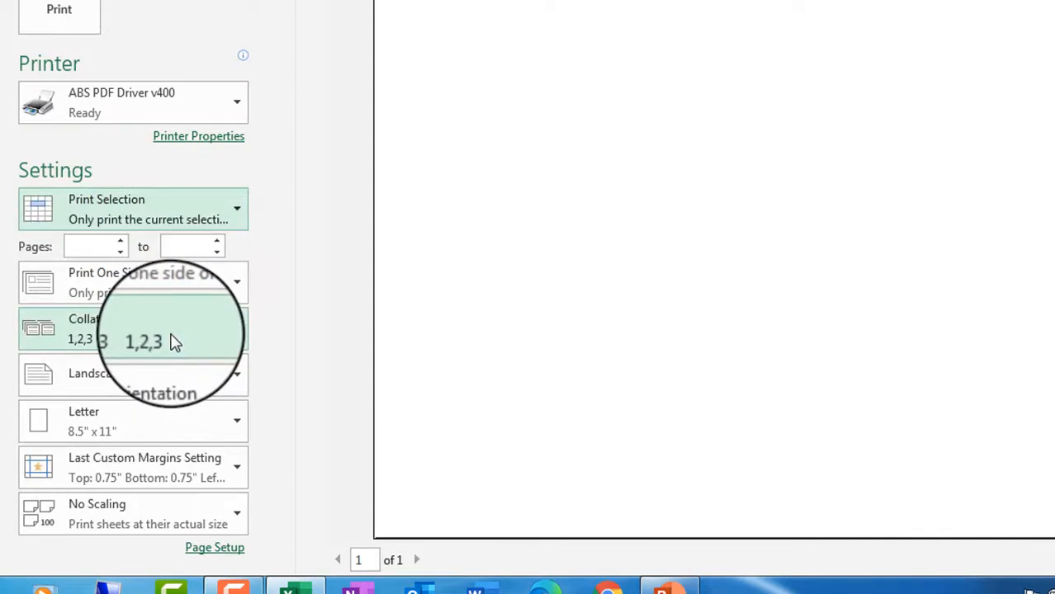
{"action": "left_click", "coordinate": [236, 217]}
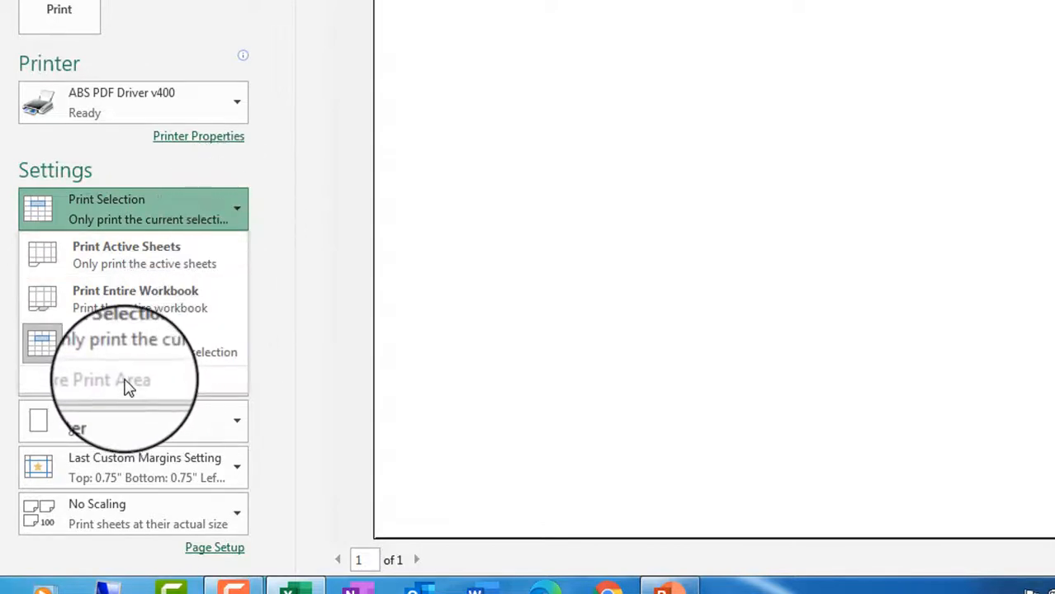
{"action": "left_click", "coordinate": [146, 253]}
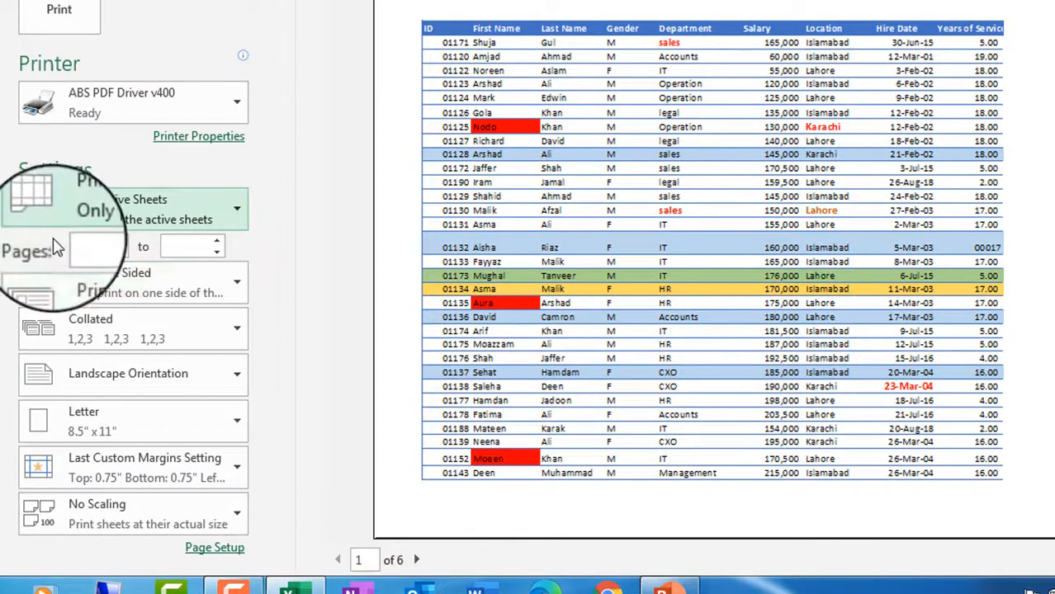
Step: Limit the printout to pages 2 to 4
{"action": "left_click", "coordinate": [89, 245]}
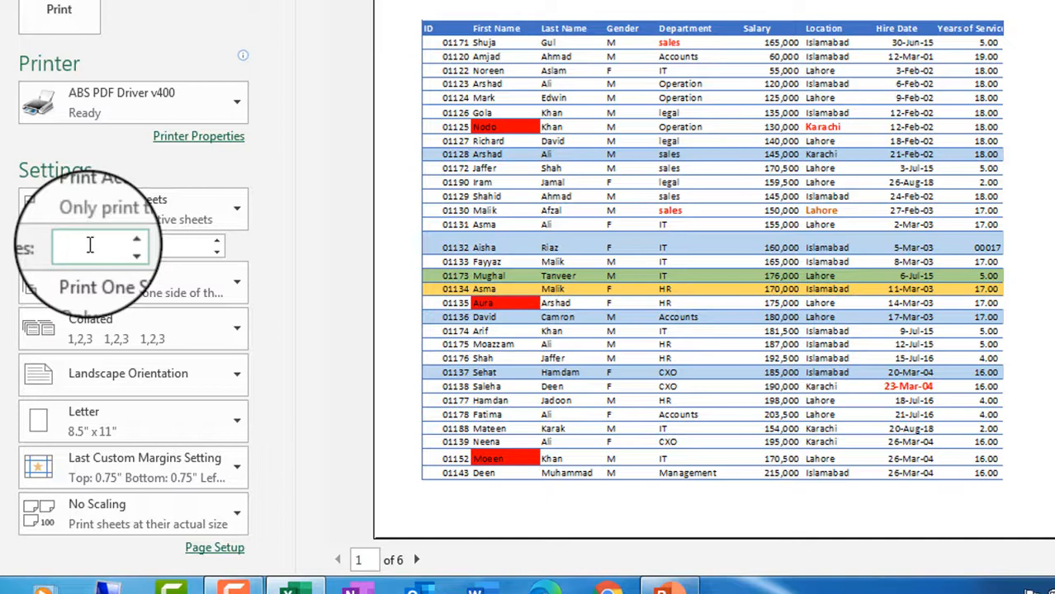
{"action": "type", "text": "2"}
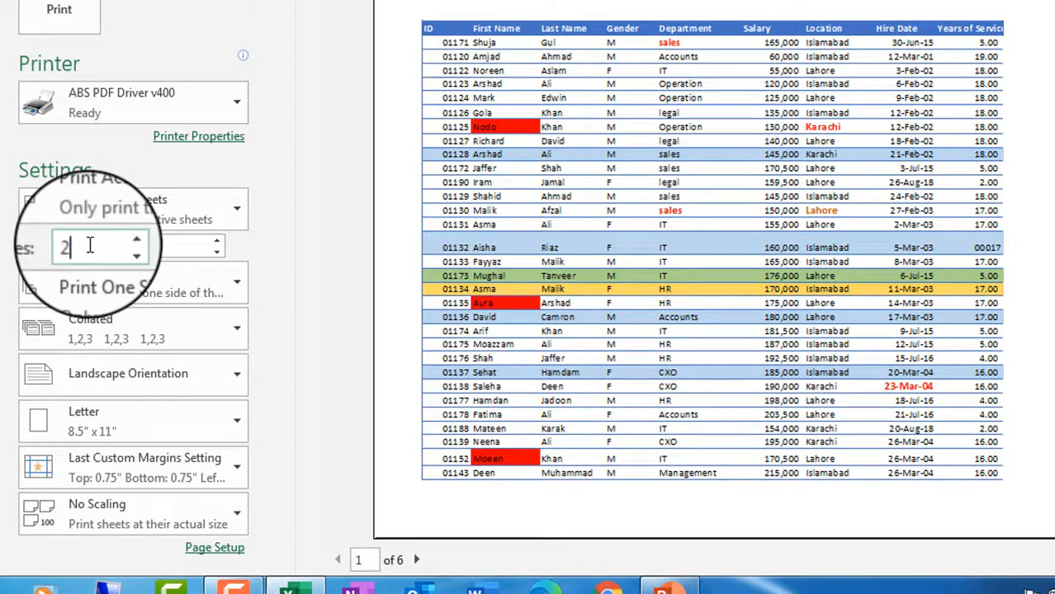
{"action": "left_click", "coordinate": [187, 245]}
{"action": "type", "text": "4"}
Step: Review the one-sided, both-sides and collation choices while keeping Print One Sided and Collated
{"action": "left_click", "coordinate": [238, 283]}
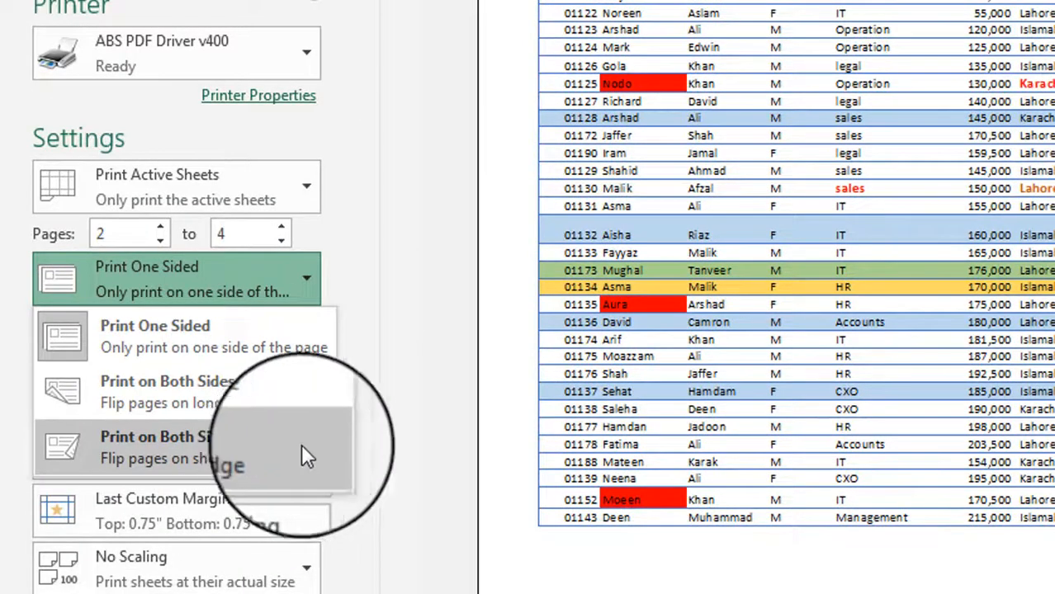
{"action": "left_click", "coordinate": [410, 493]}
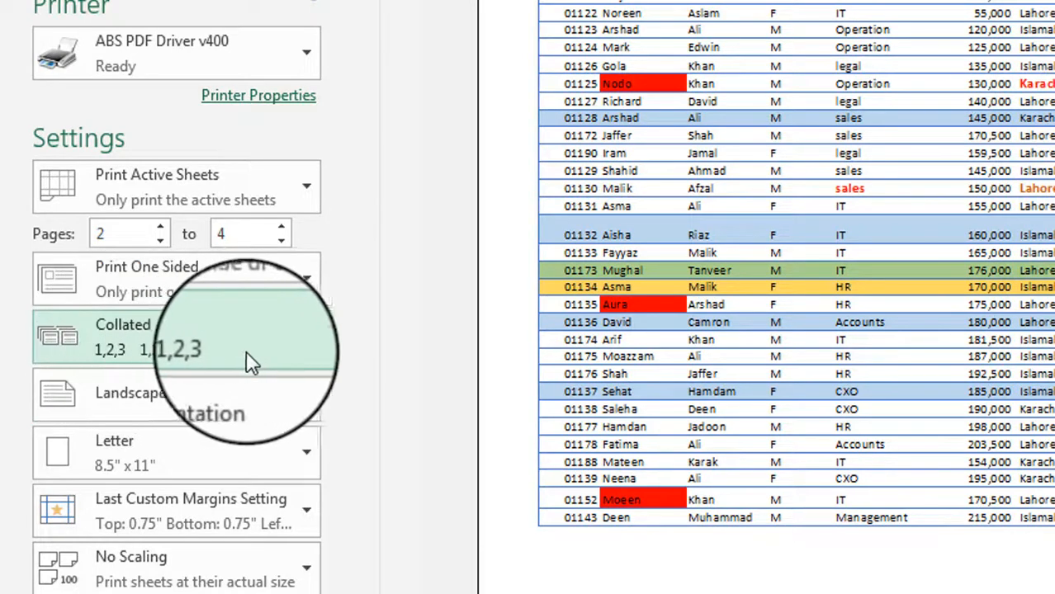
{"action": "left_click", "coordinate": [308, 340]}
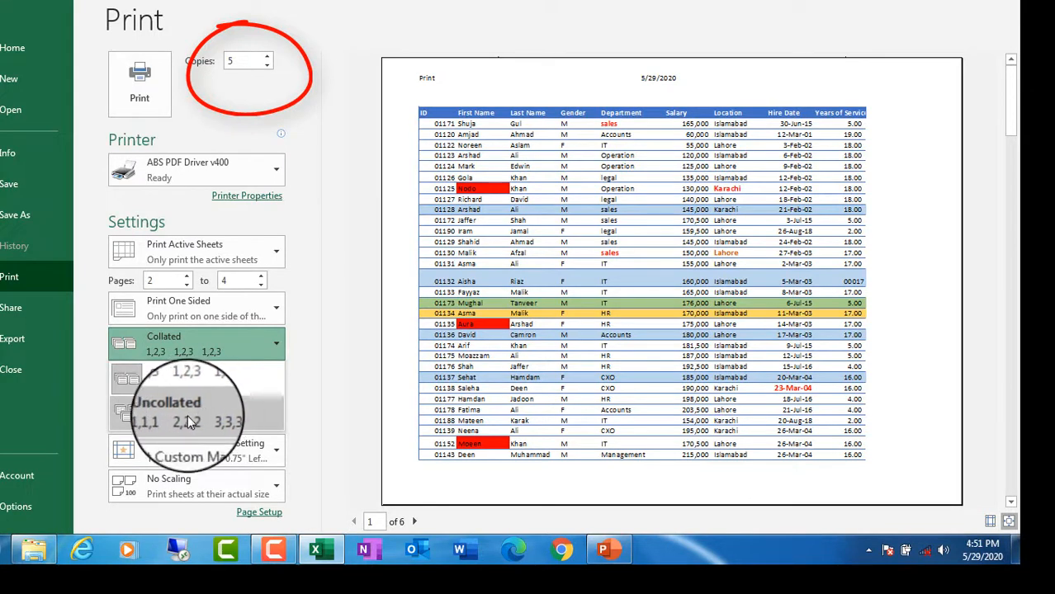
{"action": "left_click", "coordinate": [302, 391]}
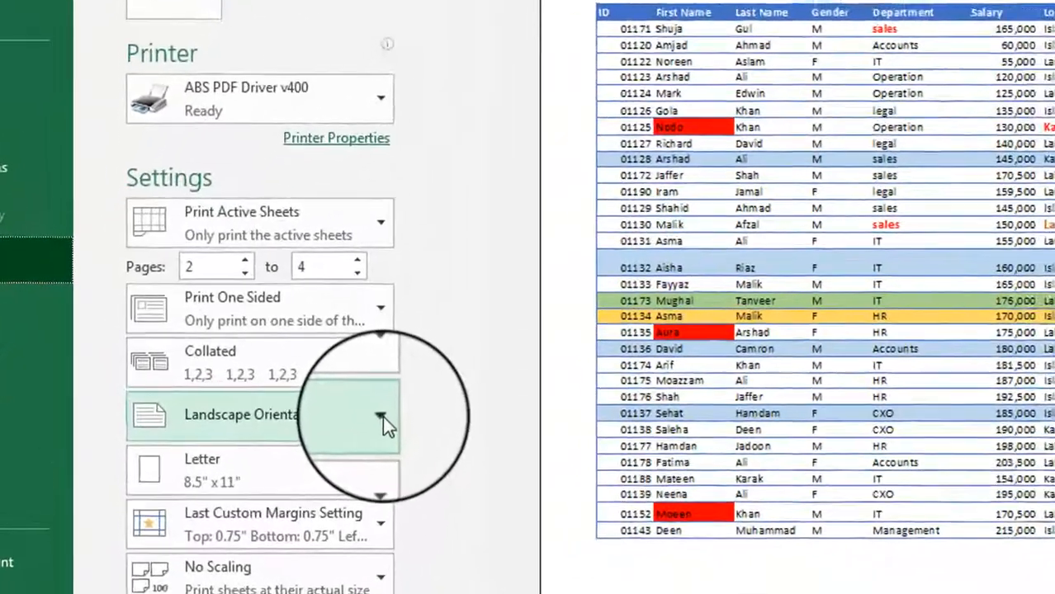
Step: Try Portrait Orientation for the printout and return to Landscape Orientation
{"action": "left_click", "coordinate": [381, 416]}
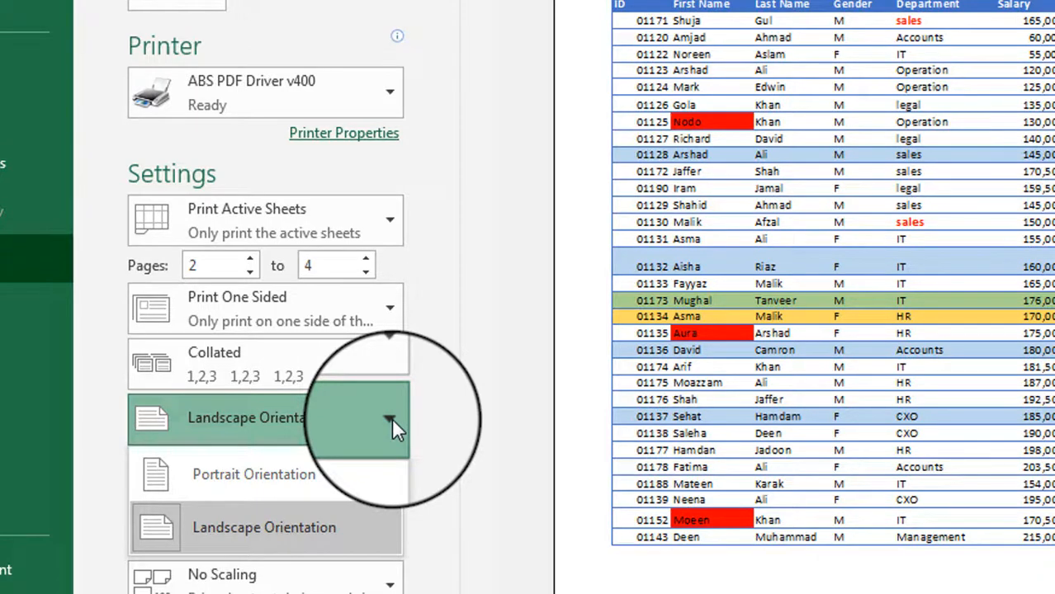
{"action": "left_click", "coordinate": [312, 487]}
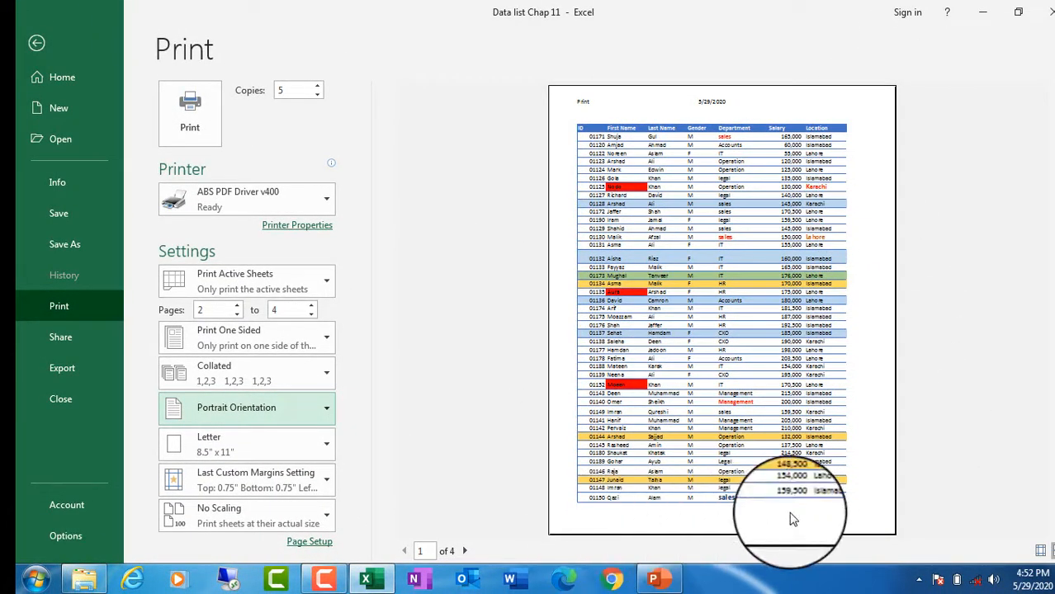
{"action": "left_click", "coordinate": [326, 415]}
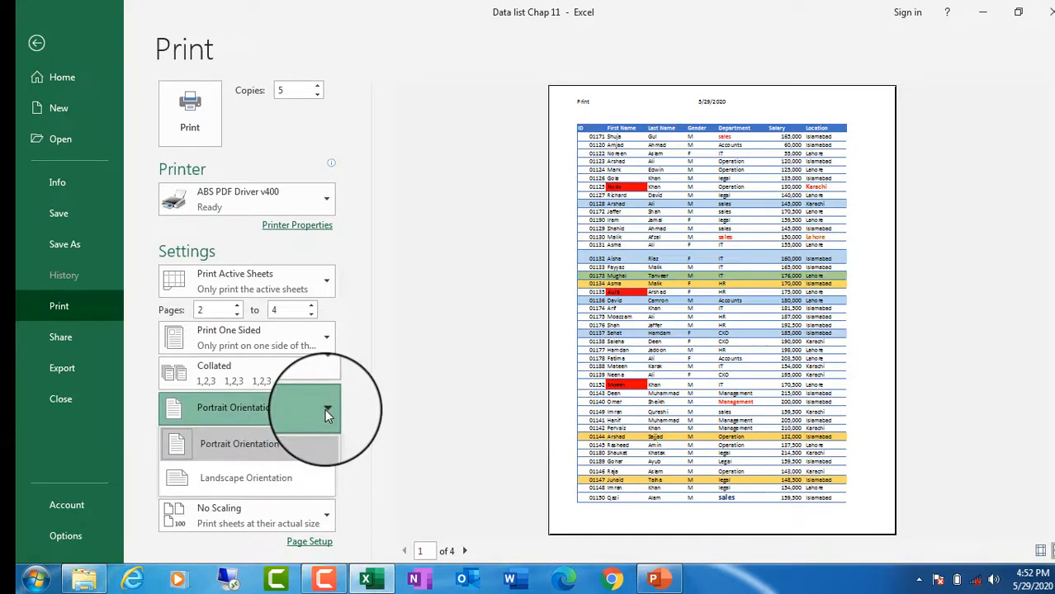
{"action": "left_click", "coordinate": [279, 481]}
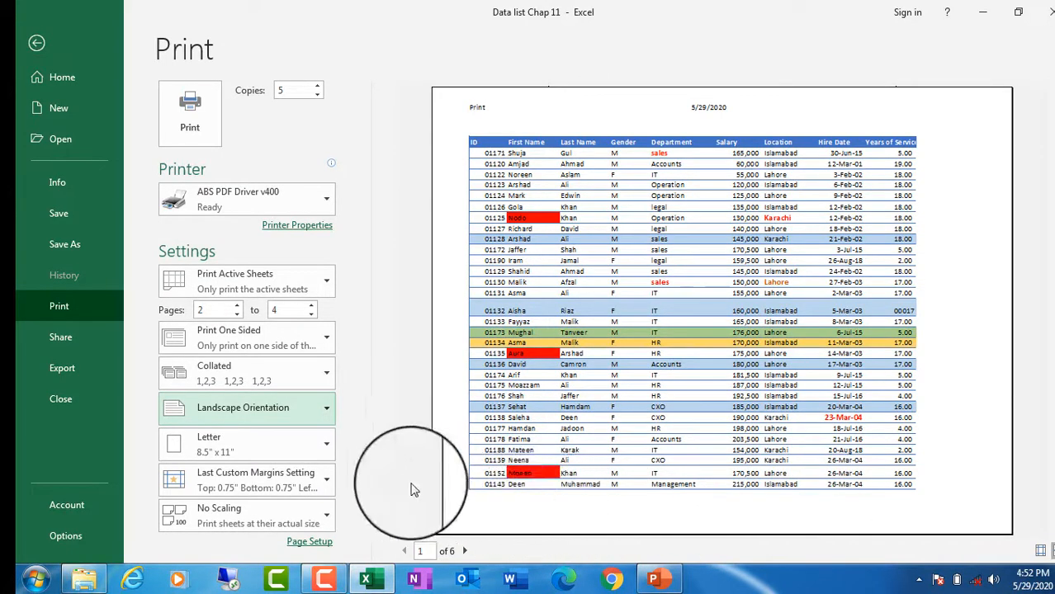
Step: Examine the full list of paper sizes in Page Setup and keep Letter as the paper size
{"action": "left_click", "coordinate": [327, 446]}
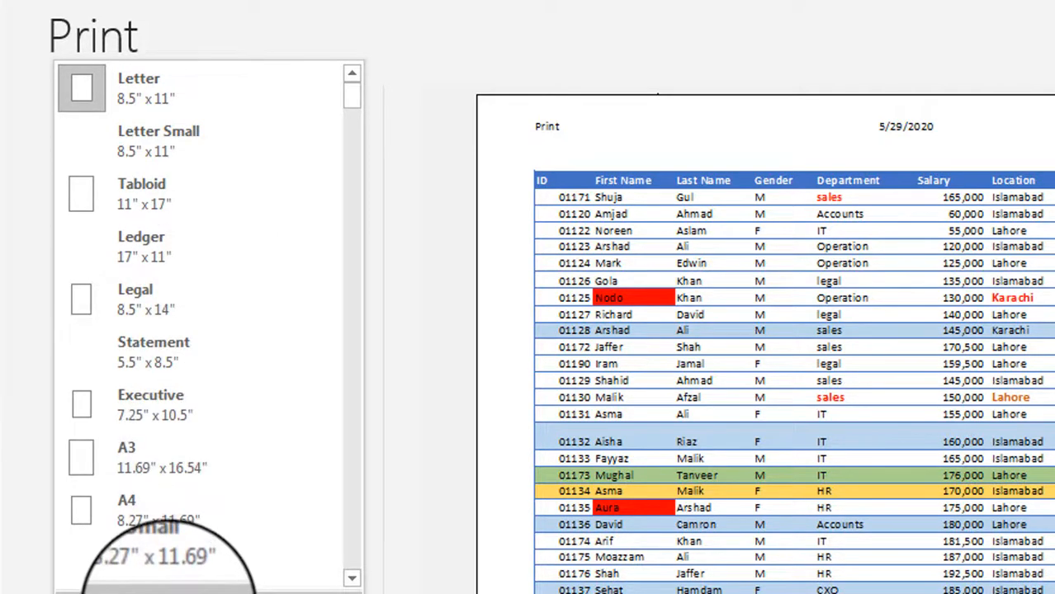
{"action": "left_click", "coordinate": [169, 593]}
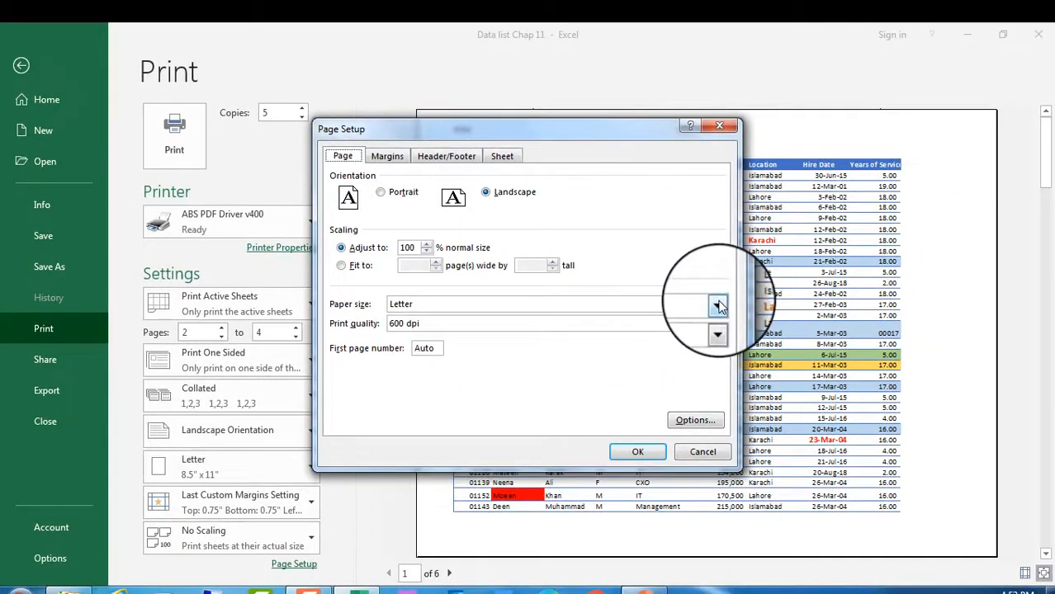
{"action": "left_click", "coordinate": [776, 347]}
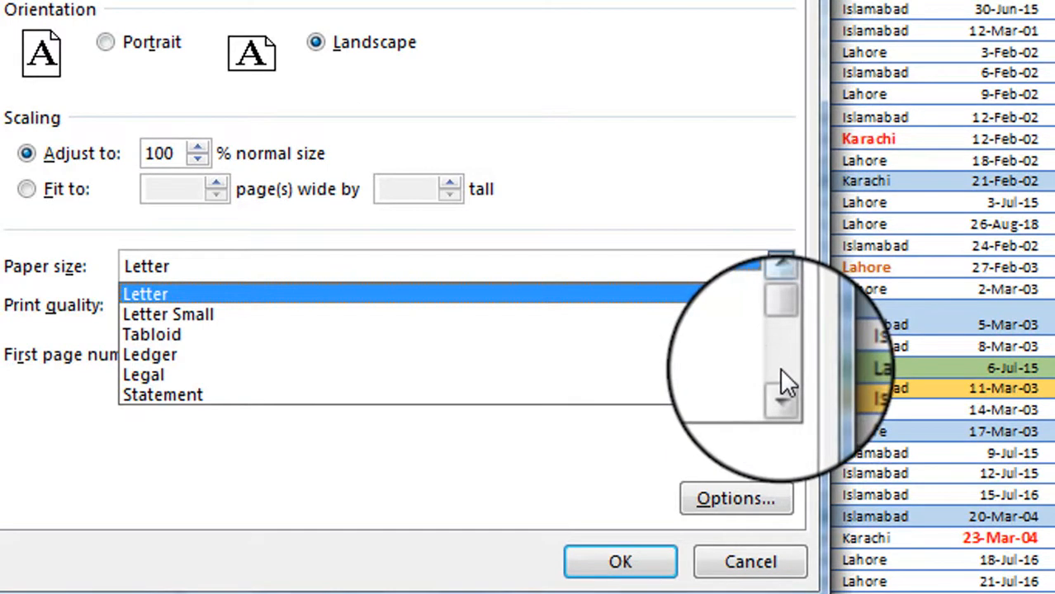
{"action": "left_click", "coordinate": [780, 387]}
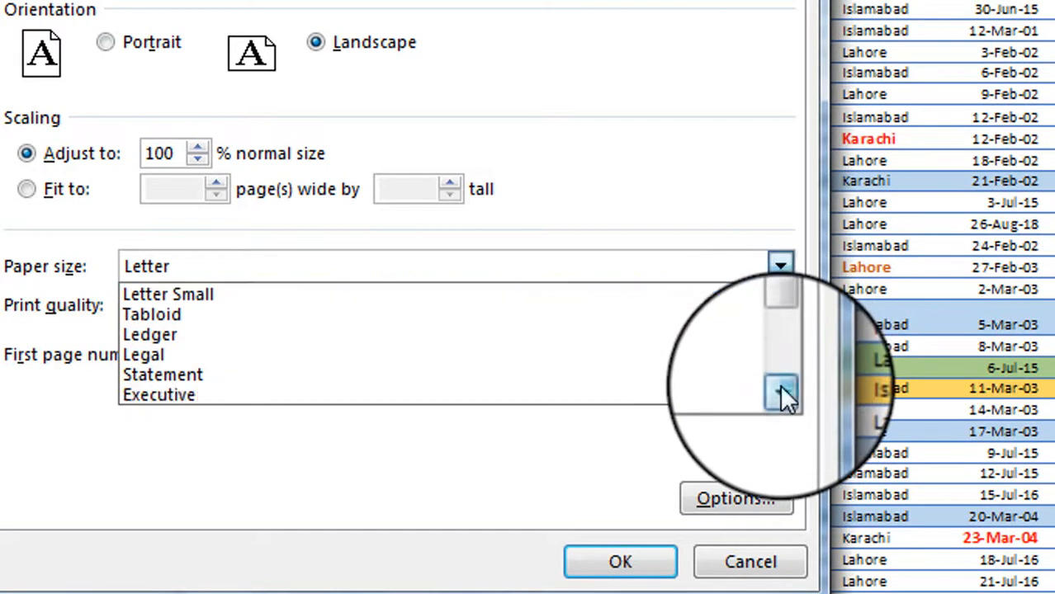
{"action": "left_click", "coordinate": [780, 386]}
{"action": "left_click", "coordinate": [779, 386]}
{"action": "left_click", "coordinate": [780, 387]}
{"action": "left_click", "coordinate": [780, 388]}
{"action": "left_click", "coordinate": [780, 388]}
{"action": "left_click", "coordinate": [780, 388]}
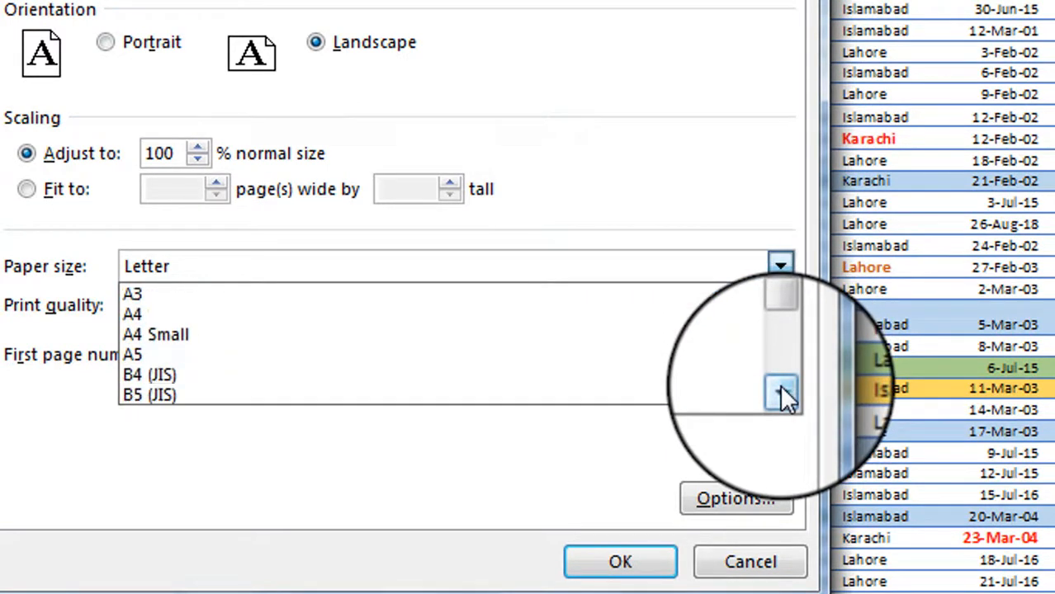
{"action": "left_click", "coordinate": [781, 390]}
{"action": "left_click", "coordinate": [781, 390]}
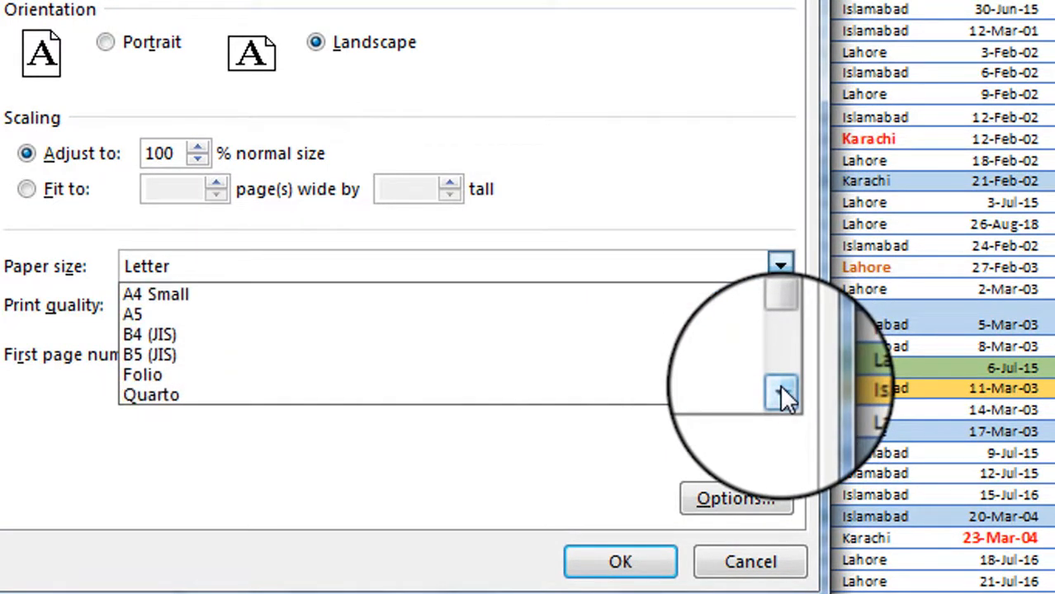
{"action": "left_click", "coordinate": [780, 386]}
{"action": "left_click", "coordinate": [780, 387]}
{"action": "left_click", "coordinate": [780, 386]}
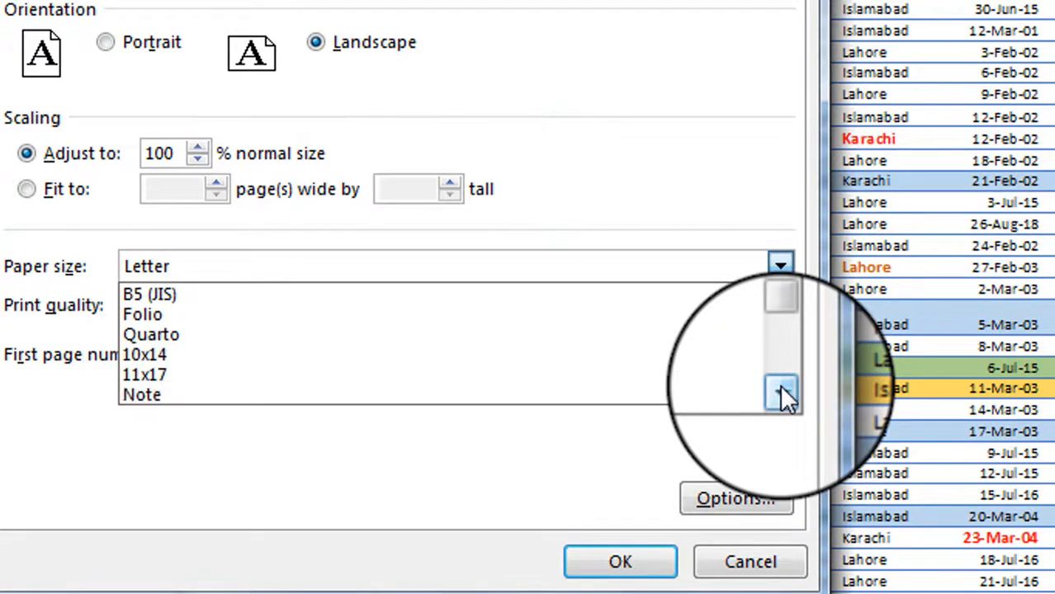
{"action": "left_click", "coordinate": [779, 386]}
{"action": "left_click", "coordinate": [780, 390]}
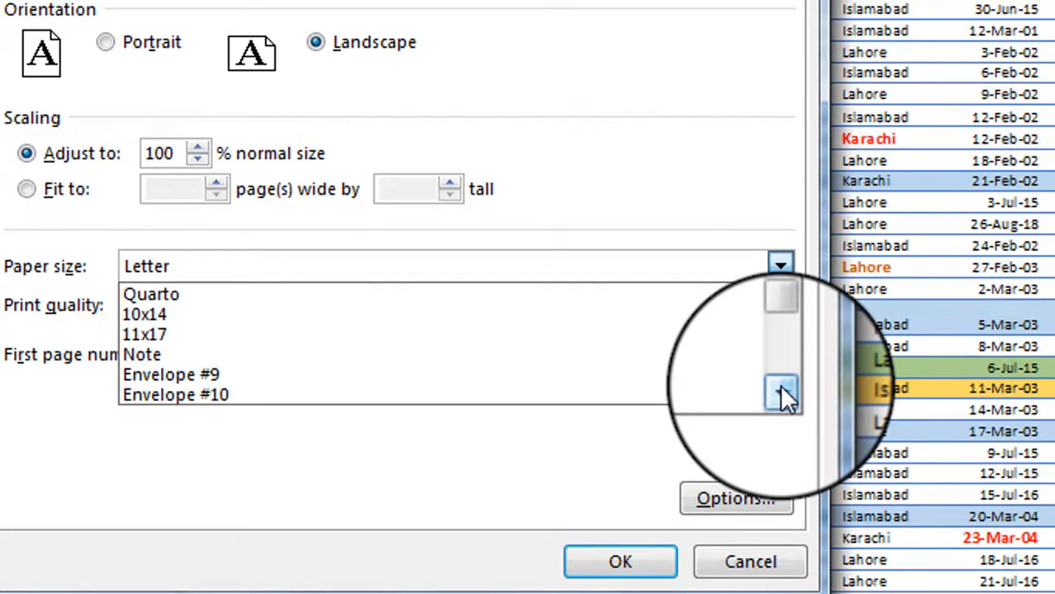
{"action": "left_click", "coordinate": [781, 391]}
{"action": "left_click", "coordinate": [779, 388]}
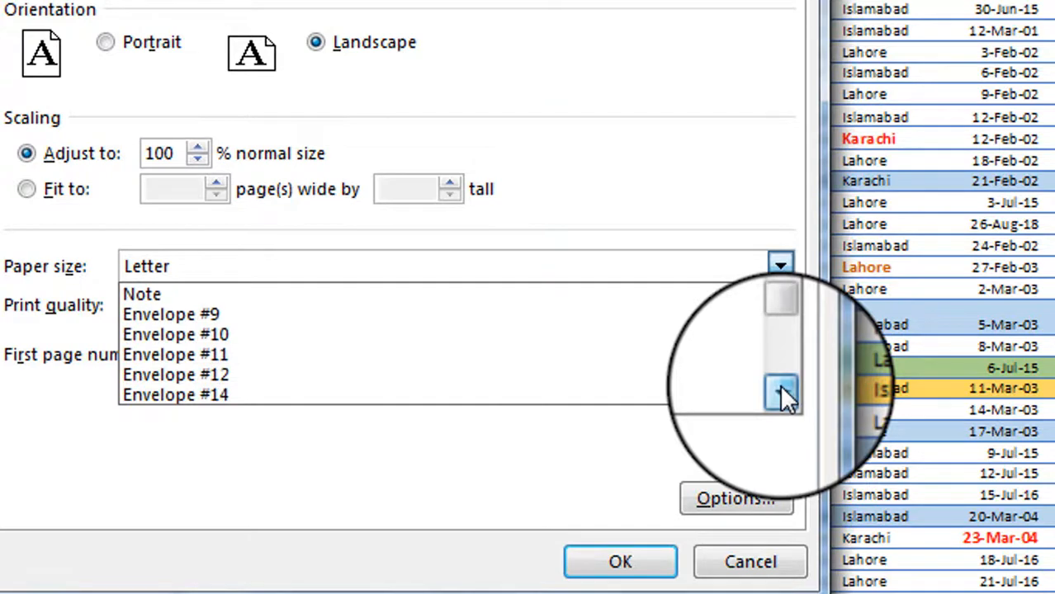
{"action": "left_click", "coordinate": [780, 388]}
{"action": "left_click", "coordinate": [780, 388]}
{"action": "left_click", "coordinate": [779, 388]}
{"action": "left_click", "coordinate": [779, 388]}
{"action": "left_click", "coordinate": [779, 388]}
{"action": "left_click", "coordinate": [779, 389]}
{"action": "left_click", "coordinate": [779, 388]}
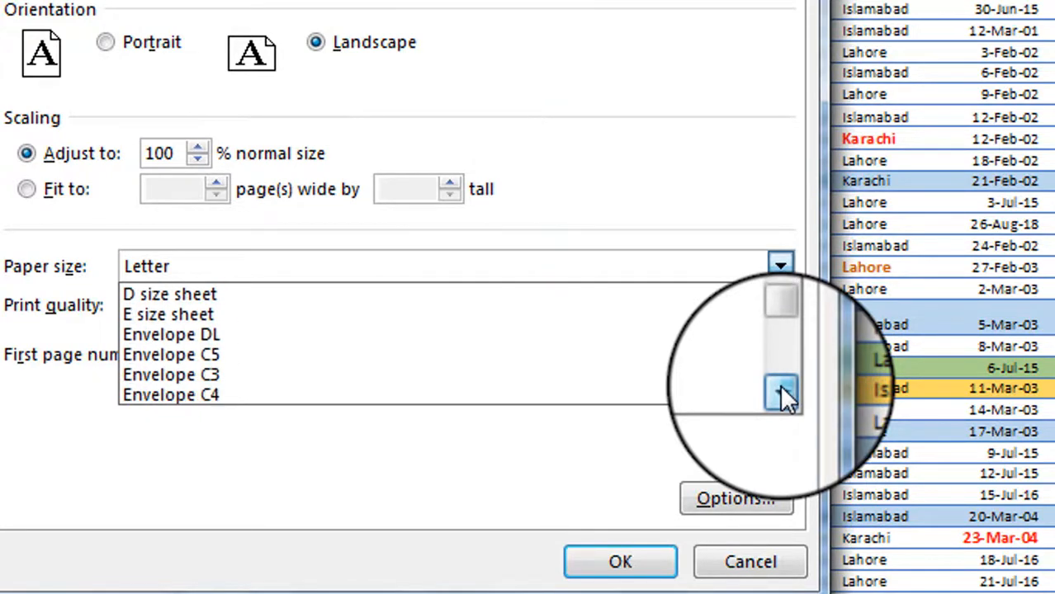
{"action": "left_click", "coordinate": [779, 388]}
{"action": "left_click", "coordinate": [780, 388]}
{"action": "left_click", "coordinate": [779, 388]}
{"action": "left_click", "coordinate": [779, 388]}
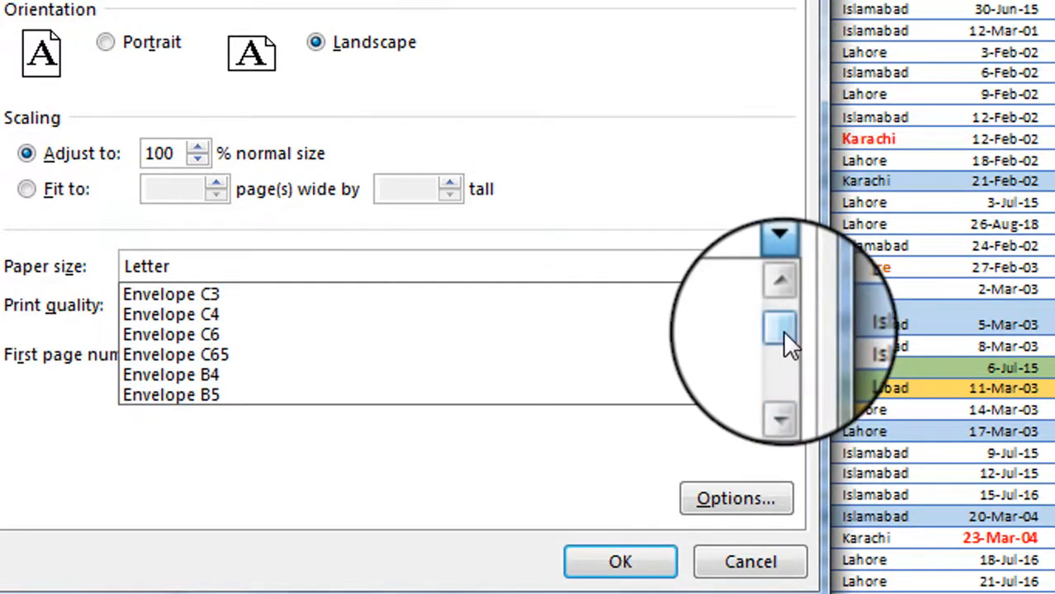
{"action": "mouse_move", "coordinate": [783, 330]}
{"action": "left_mouse_down"}
{"action": "mouse_move", "coordinate": [785, 374]}
{"action": "mouse_move", "coordinate": [781, 313]}
{"action": "left_mouse_up"}
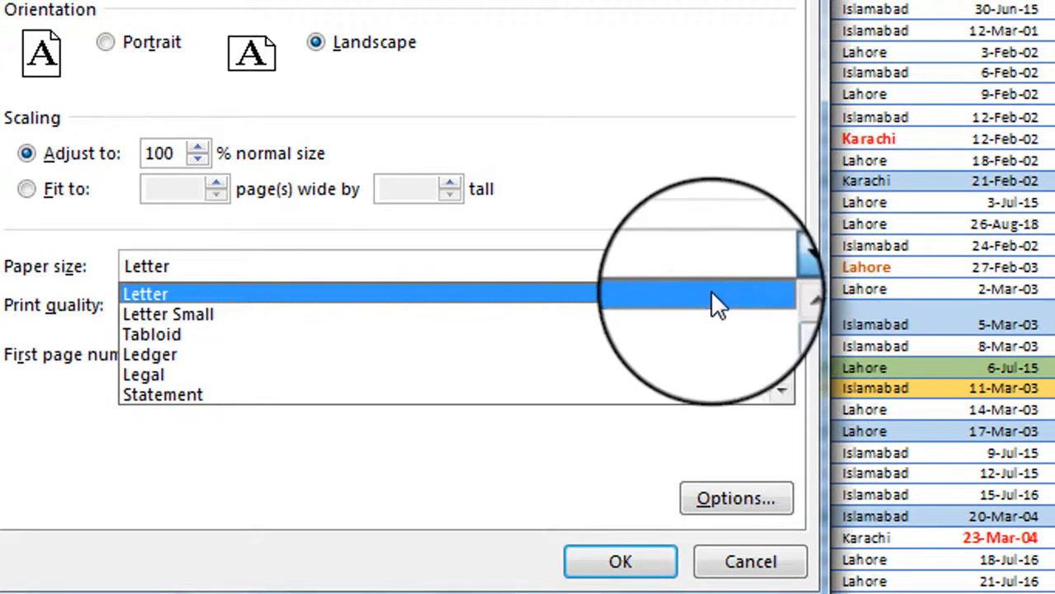
{"action": "left_click", "coordinate": [682, 289]}
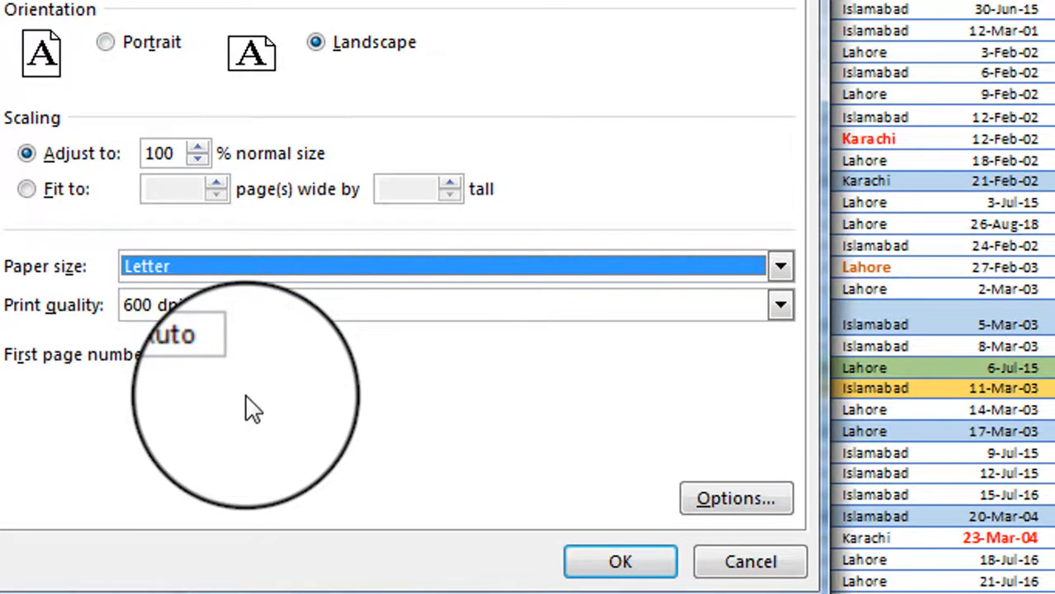
{"action": "left_click", "coordinate": [634, 565]}
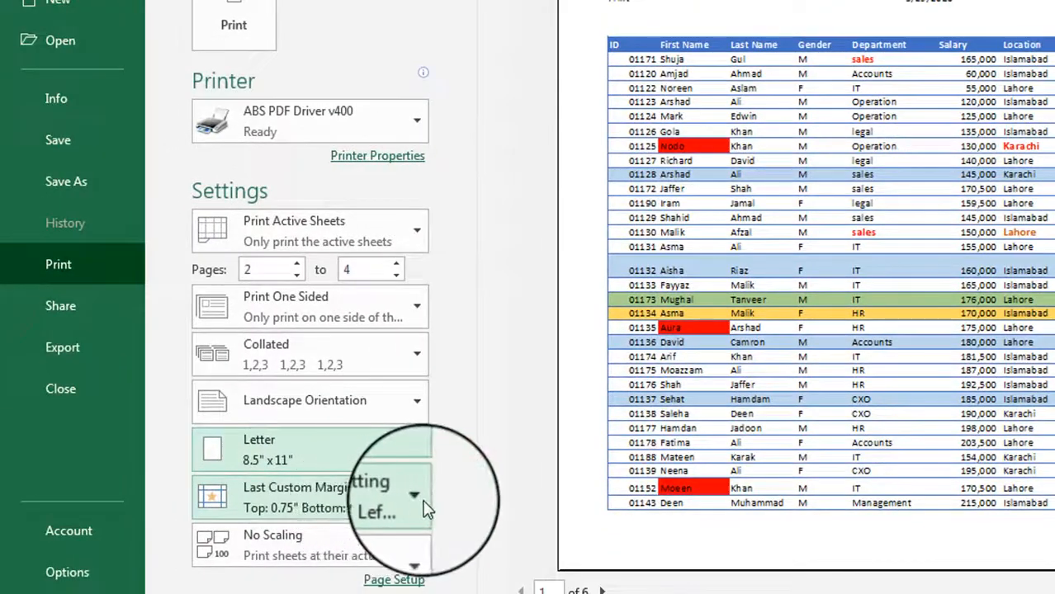
Step: Review the margin presets and the scaling options while keeping Last Custom Margins Setting and No Scaling
{"action": "left_click", "coordinate": [417, 500]}
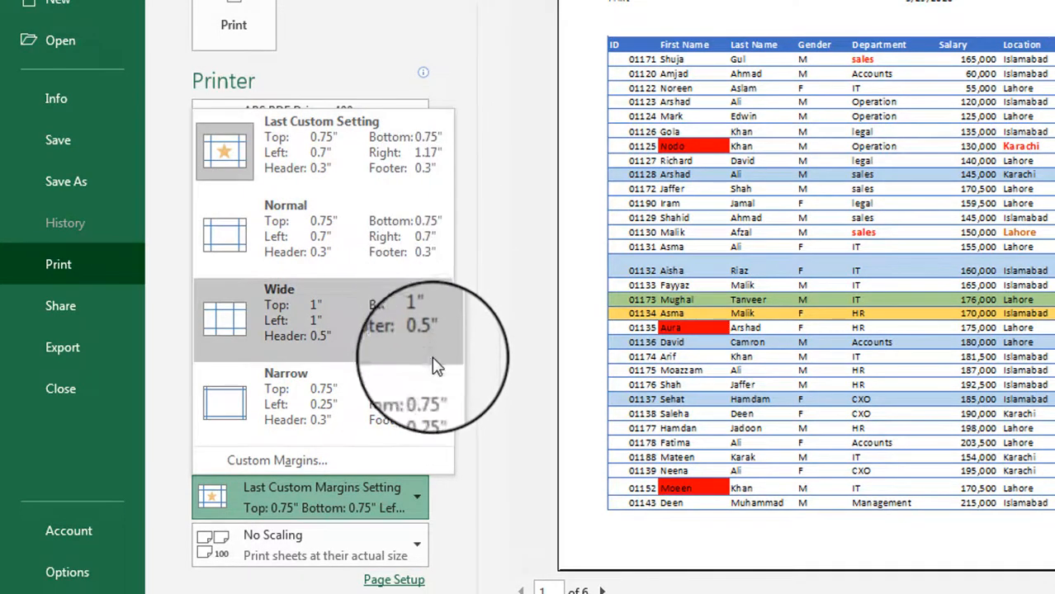
{"action": "left_click", "coordinate": [413, 493]}
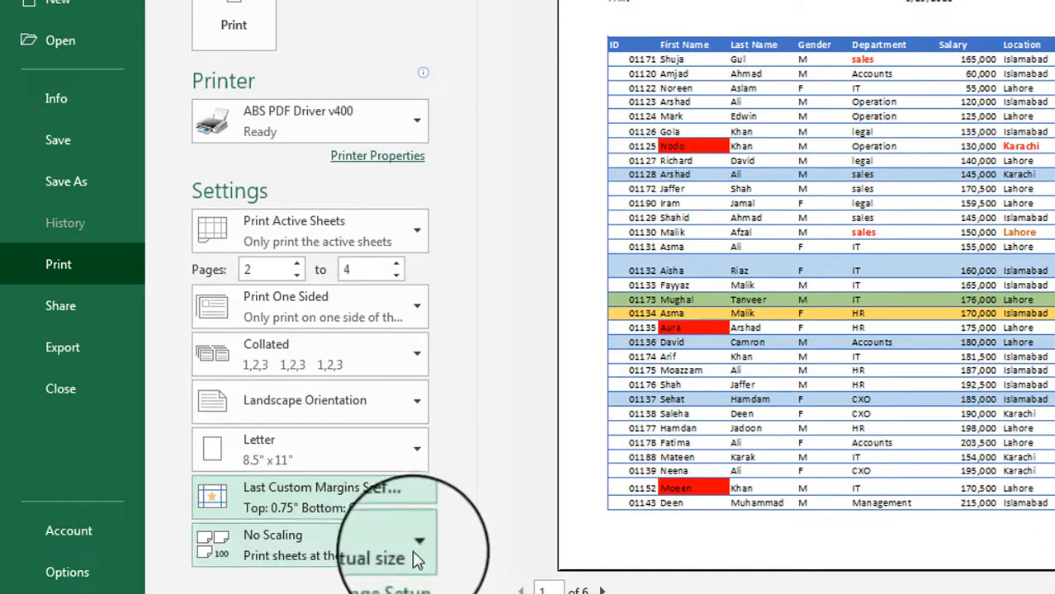
{"action": "left_click", "coordinate": [420, 544]}
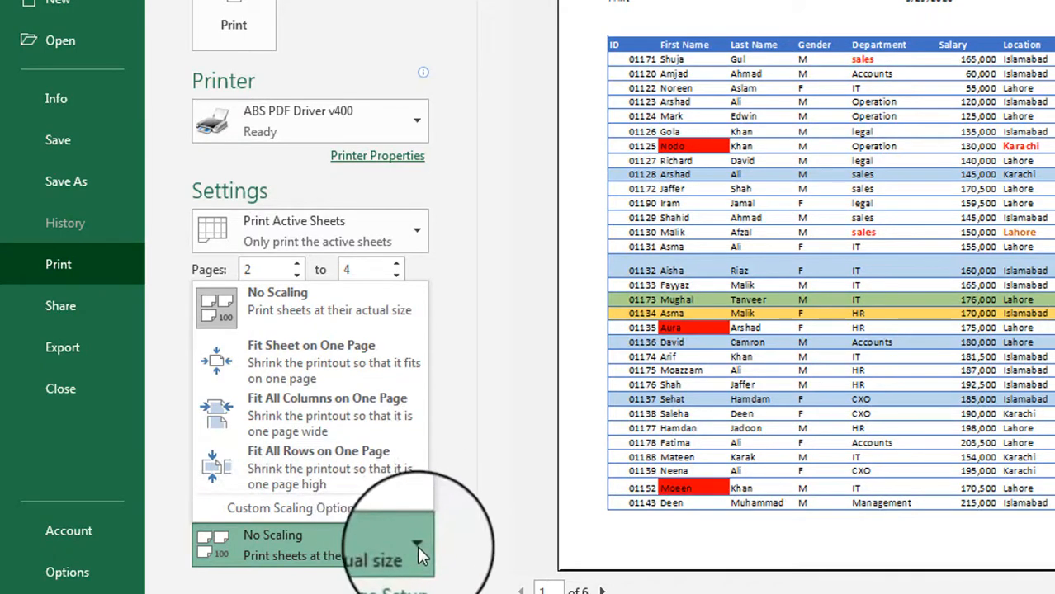
{"action": "left_click", "coordinate": [467, 546]}
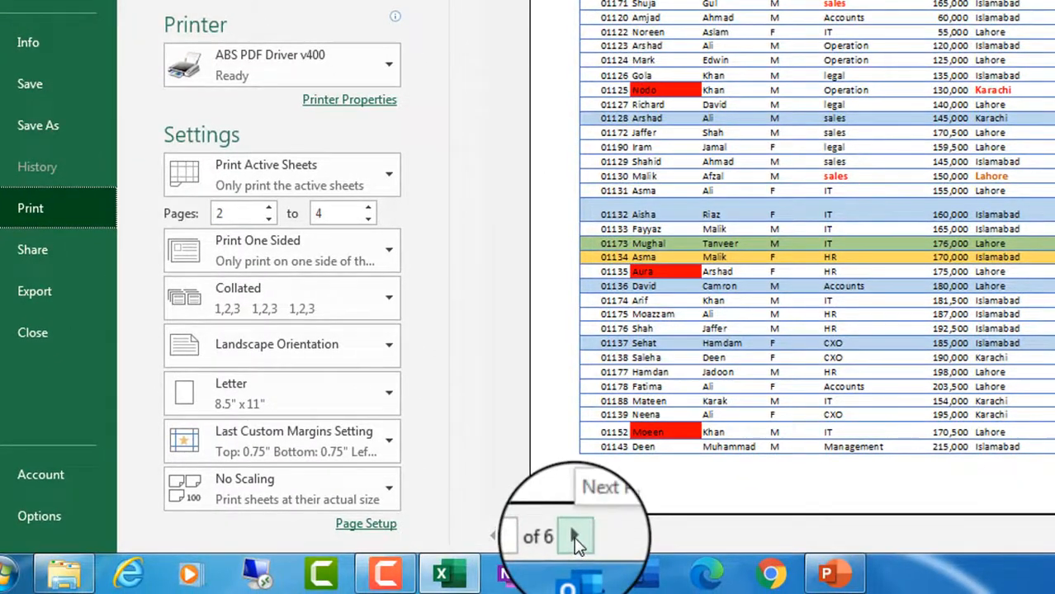
Step: Page through the print preview to the last page and back to the first, and check that page enlarged and at full-page size
{"action": "left_click", "coordinate": [577, 538]}
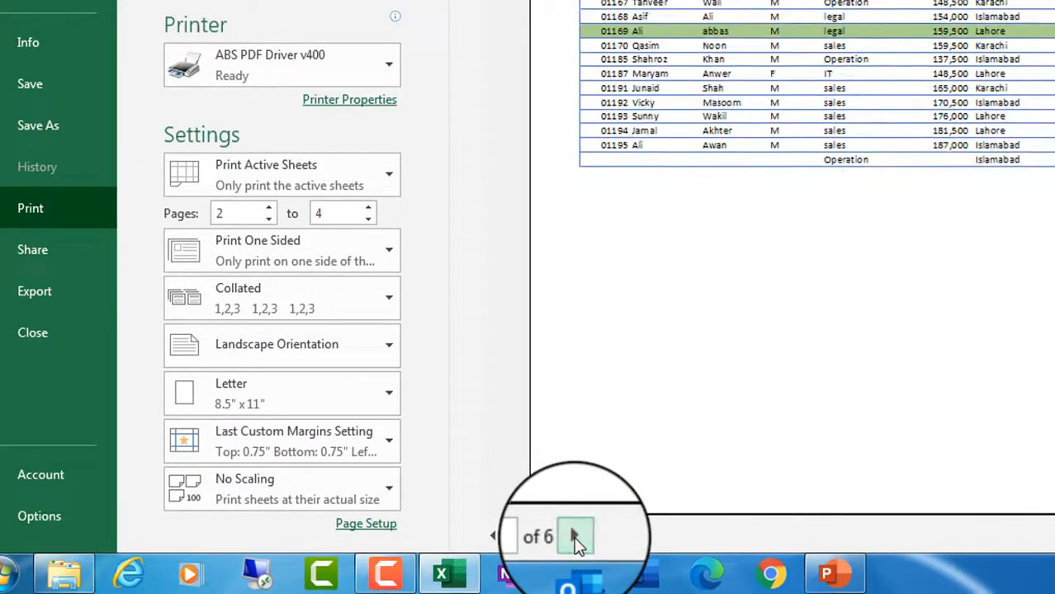
{"action": "left_click", "coordinate": [577, 538]}
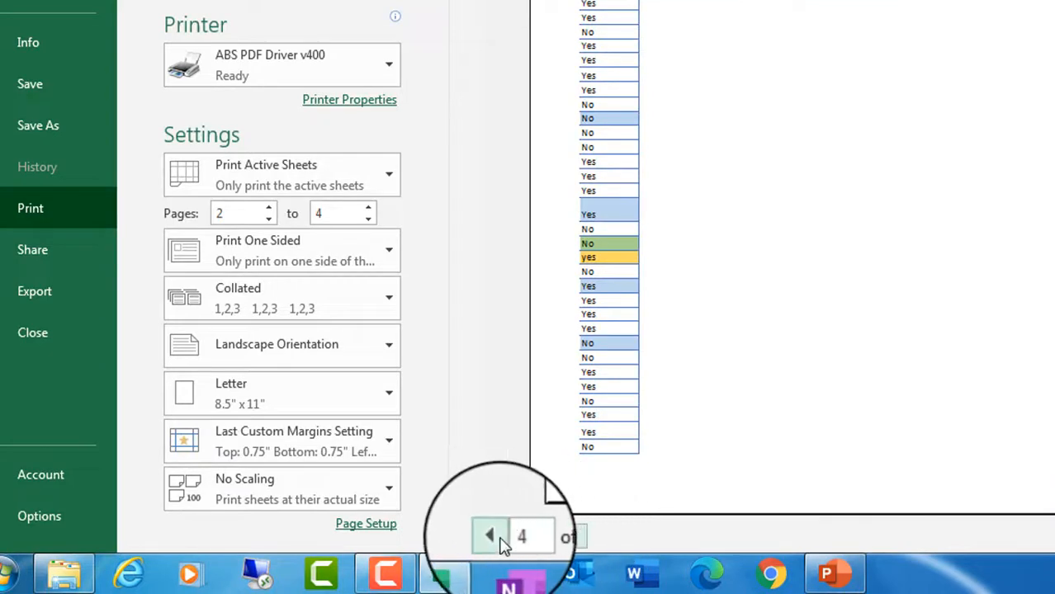
{"action": "left_click", "coordinate": [576, 536]}
{"action": "left_click", "coordinate": [576, 537]}
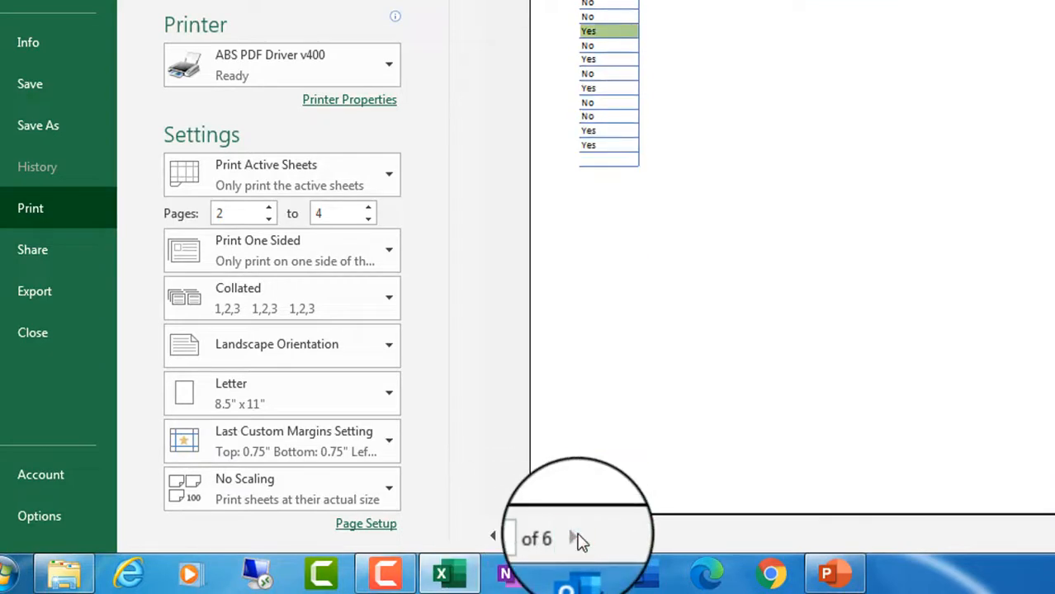
{"action": "left_click", "coordinate": [495, 535]}
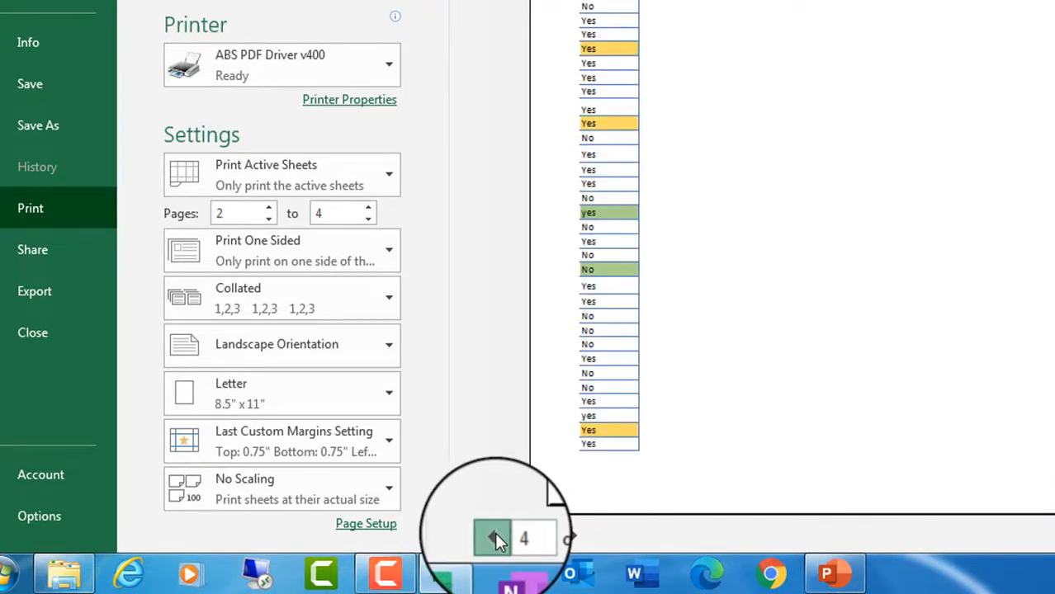
{"action": "left_click", "coordinate": [496, 535]}
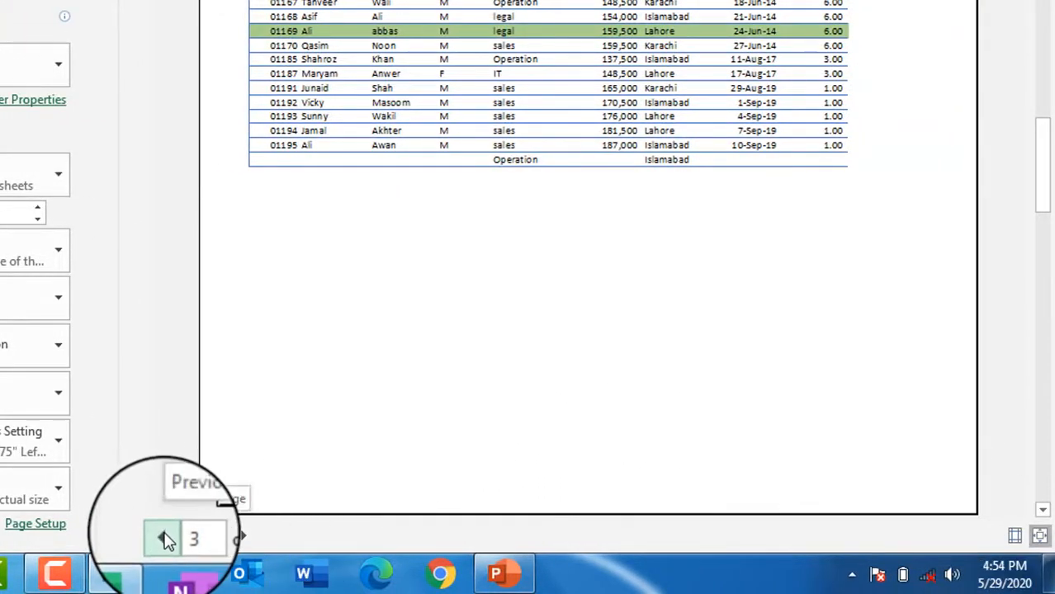
{"action": "left_click", "coordinate": [165, 538]}
{"action": "left_click", "coordinate": [165, 539]}
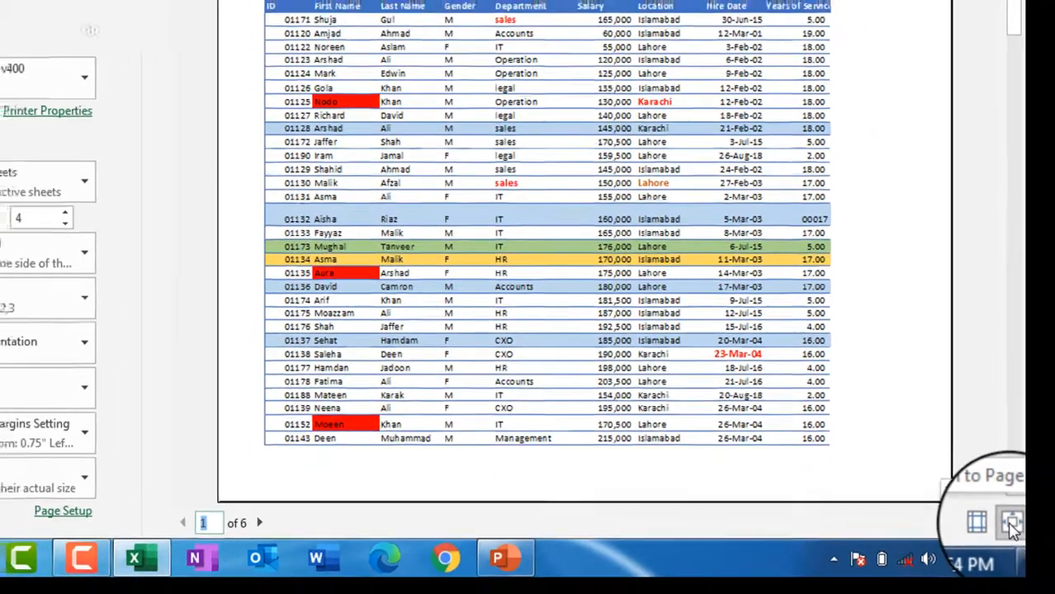
{"action": "left_click", "coordinate": [1040, 537]}
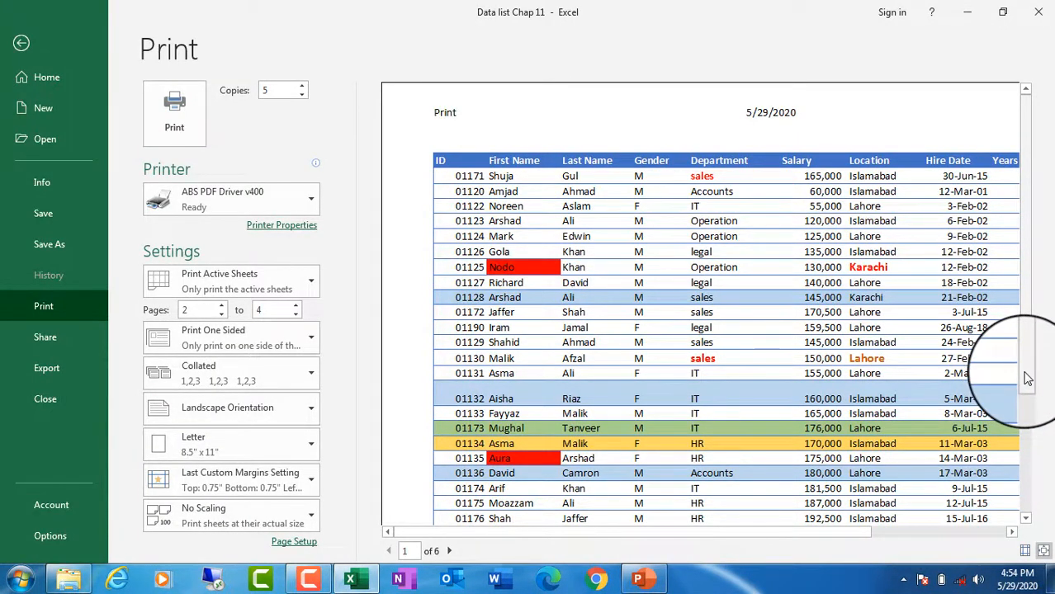
{"action": "left_click", "coordinate": [1044, 553]}
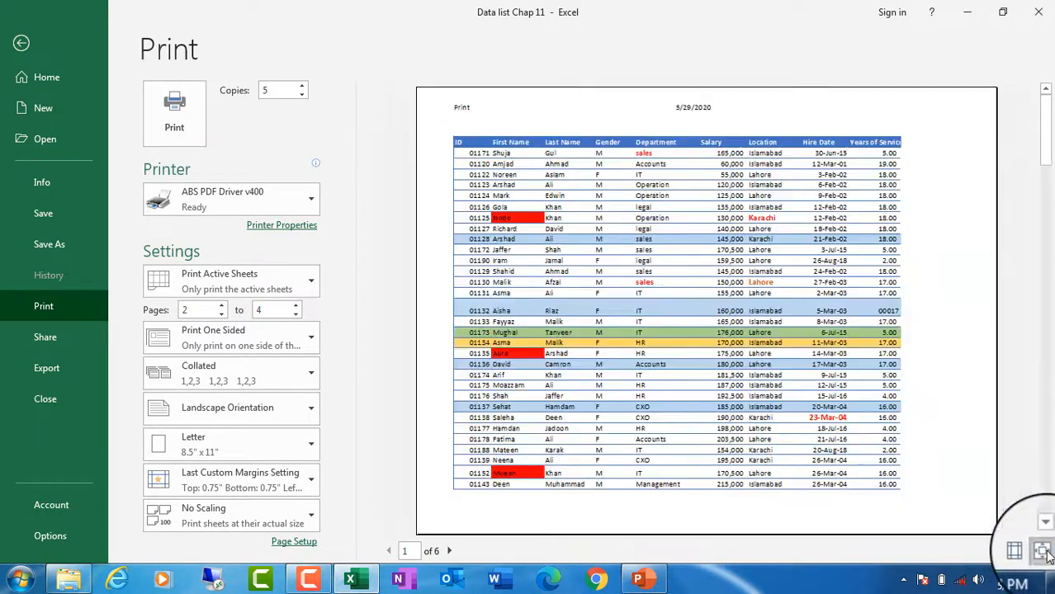
Step: Show the margin and column handles in the print preview and widen the Years of Service column to fit its header
{"action": "left_click", "coordinate": [1025, 552]}
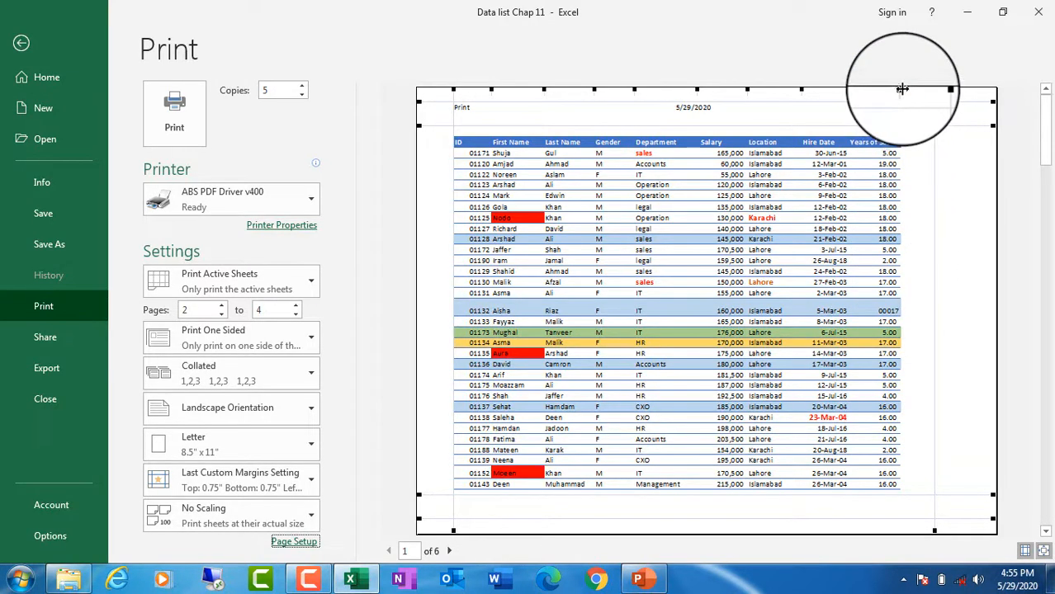
{"action": "left_click_drag", "start_coordinate": [901, 89], "coordinate": [922, 89]}
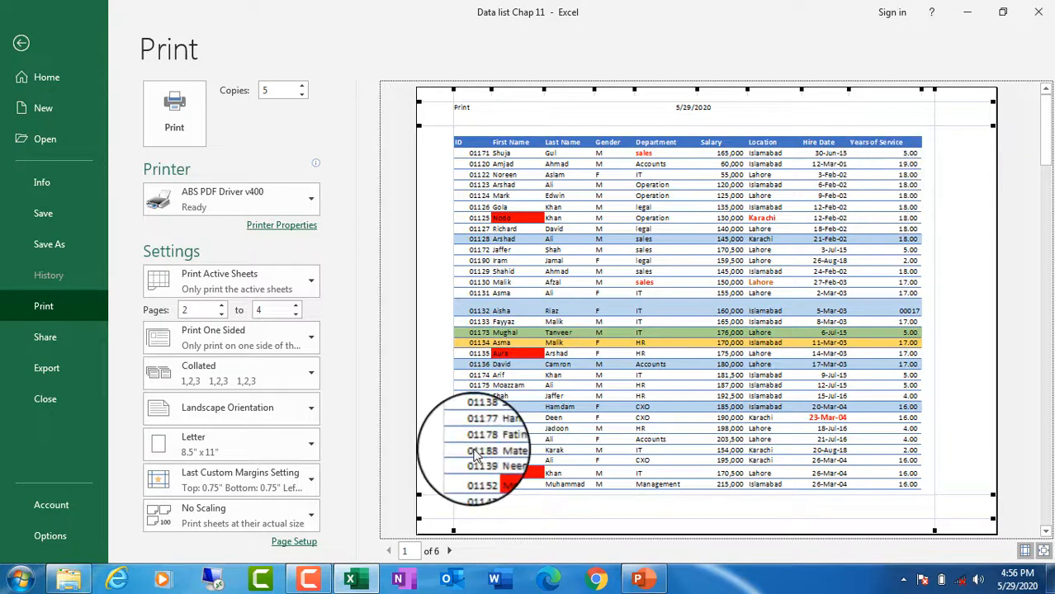
Step: Look at the Page Setup dialog, close it without changes and return to the worksheet
{"action": "left_click", "coordinate": [295, 542]}
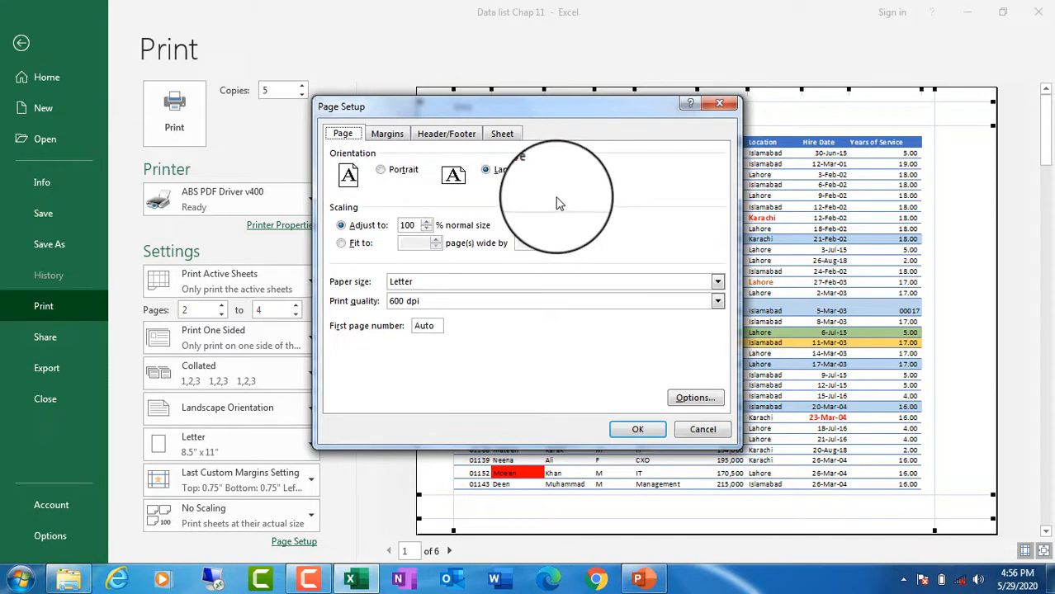
{"action": "key", "text": "Escape"}
{"action": "left_click", "coordinate": [21, 46]}
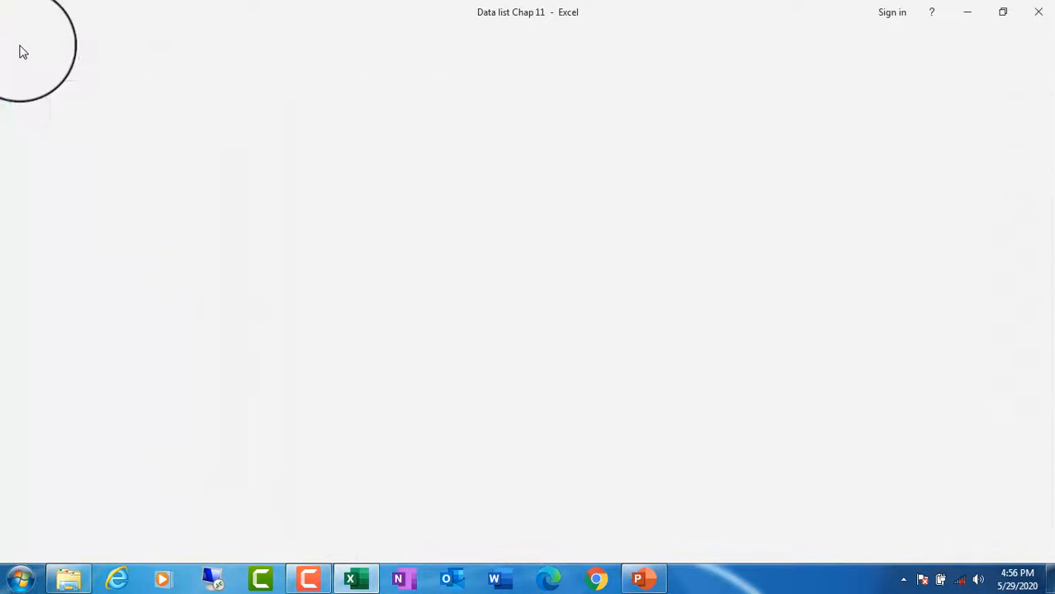